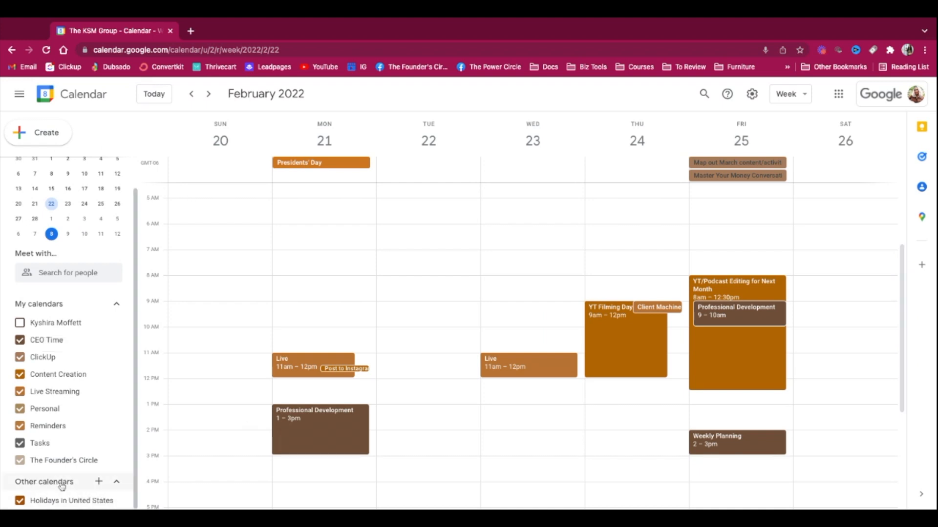
Step: Create a new calendar named "Coaching Calls" in the (GMT-06:00) Central Time - Chicago time zone
{"action": "left_click", "coordinate": [99, 483]}
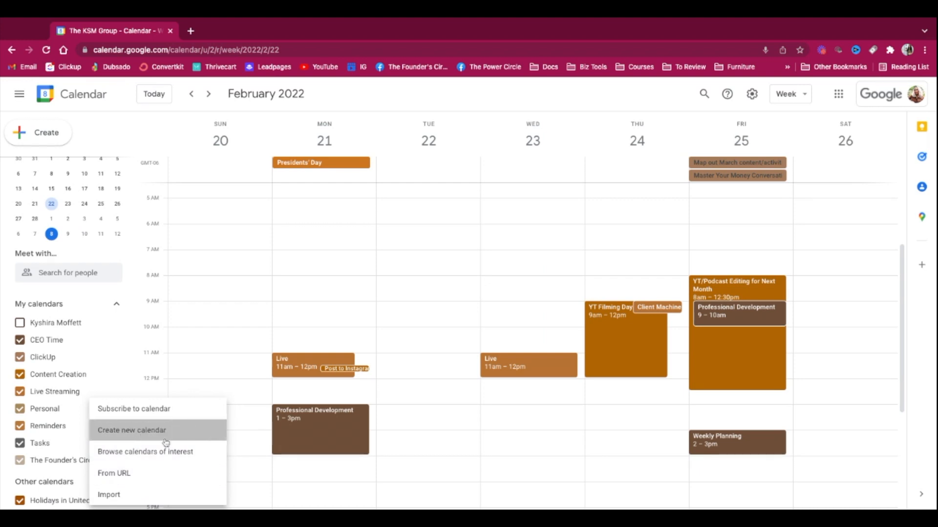
{"action": "left_click", "coordinate": [143, 432]}
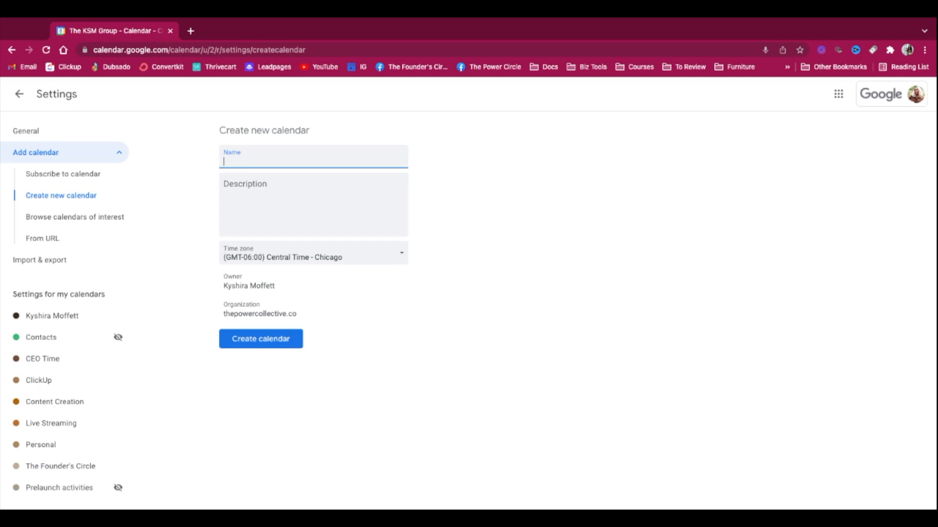
{"action": "type", "text": "Coaching Calls"}
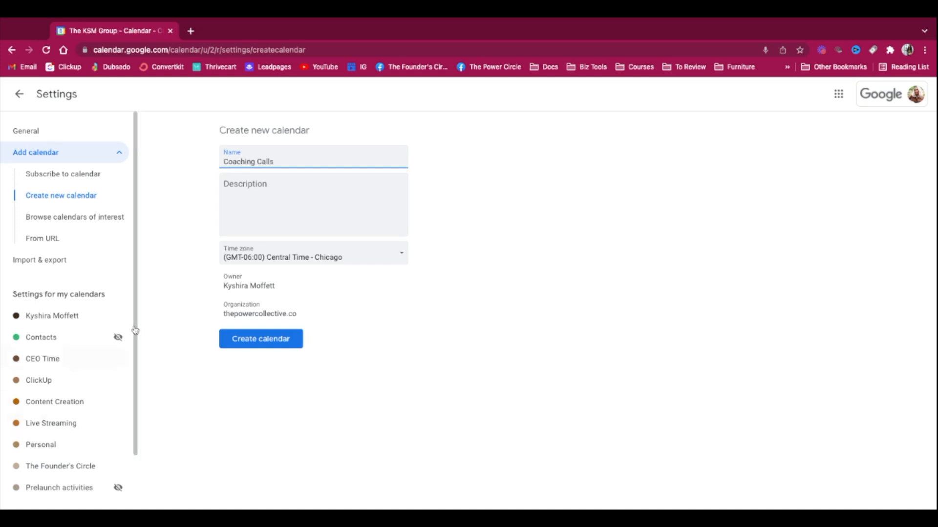
{"action": "left_click", "coordinate": [270, 205]}
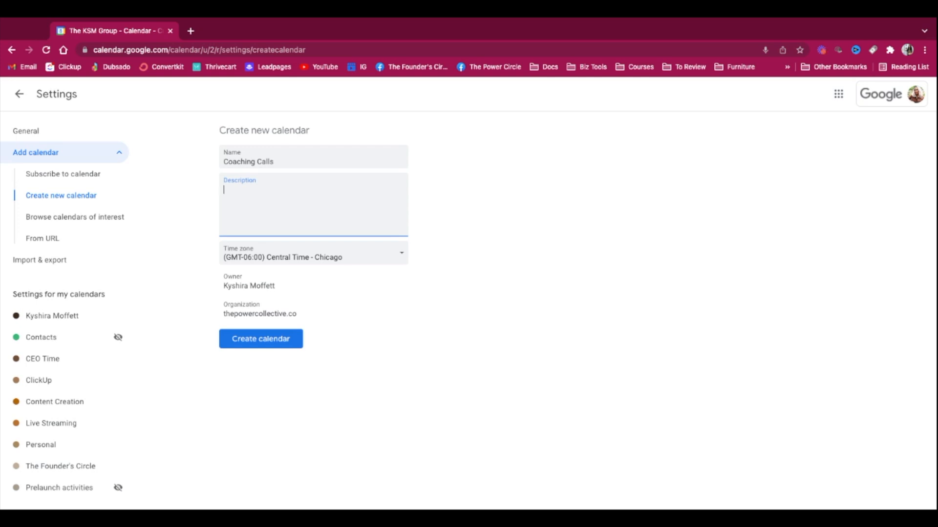
{"action": "left_click", "coordinate": [329, 258]}
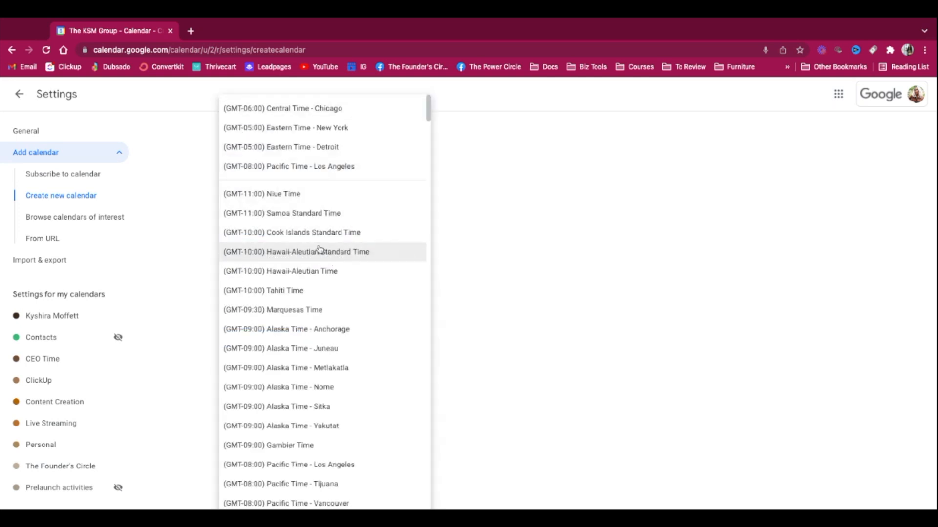
{"action": "left_click", "coordinate": [281, 109]}
{"action": "left_click", "coordinate": [271, 337]}
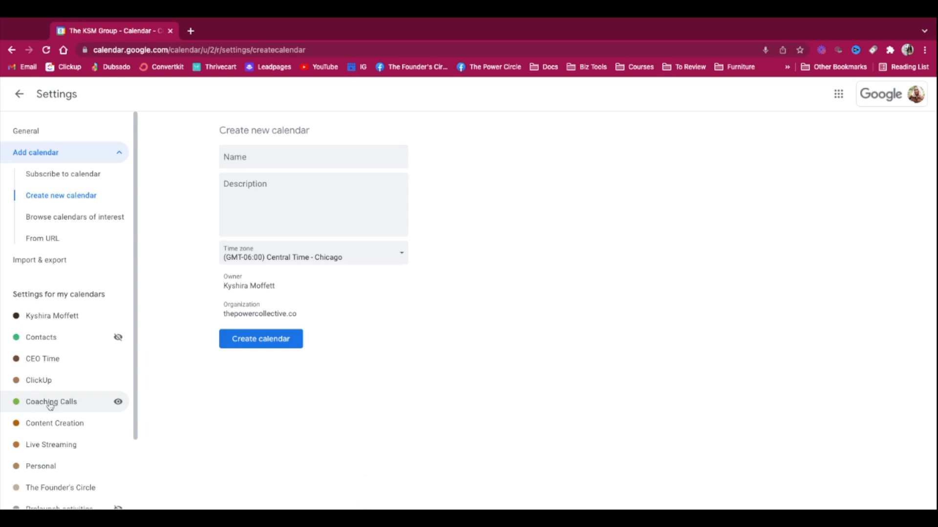
Step: Review the Coaching Calls calendar's settings, including access permissions, notifications and integration, and return to the week view
{"action": "scroll", "coordinate": [66, 406], "scroll_direction": "down", "scroll_amount": 2}
{"action": "scroll", "coordinate": [63, 405], "scroll_direction": "up", "scroll_amount": 1}
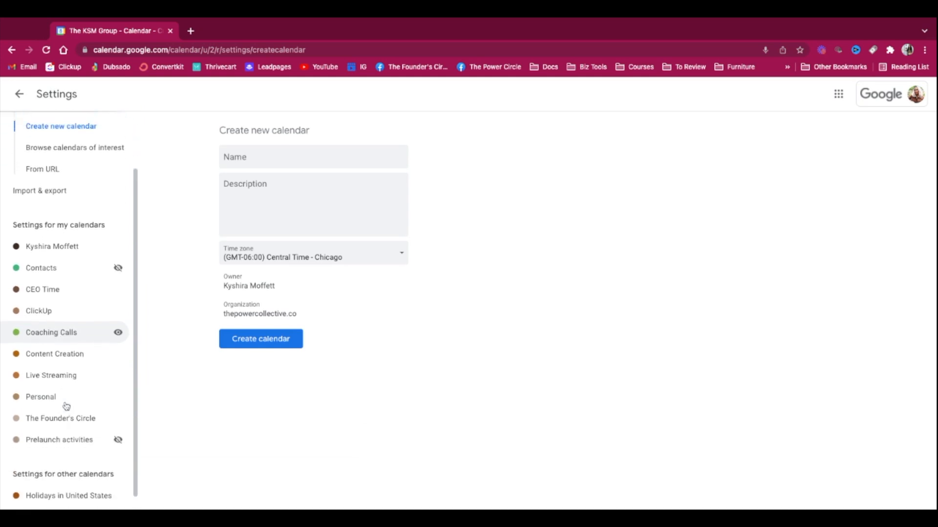
{"action": "left_click", "coordinate": [57, 375]}
{"action": "scroll", "coordinate": [197, 383], "scroll_direction": "down", "scroll_amount": 4}
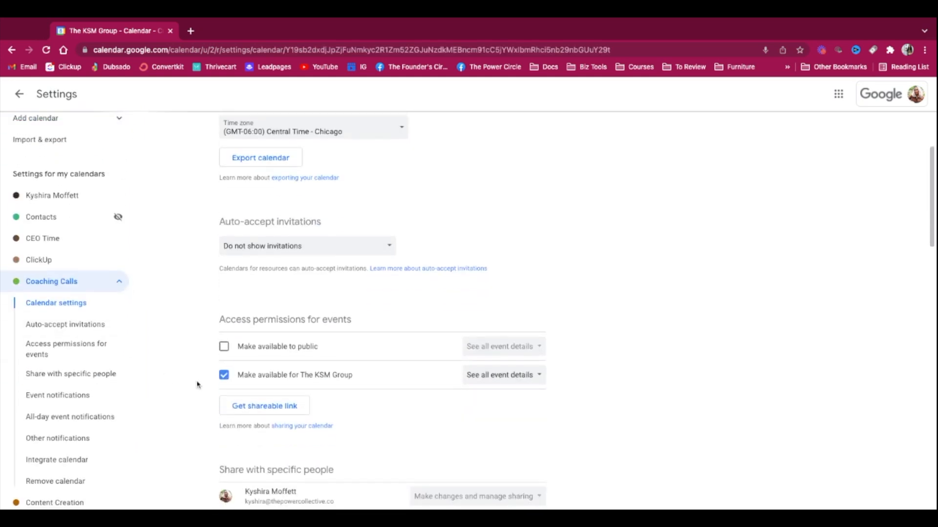
{"action": "scroll", "coordinate": [197, 385], "scroll_direction": "down", "scroll_amount": 15}
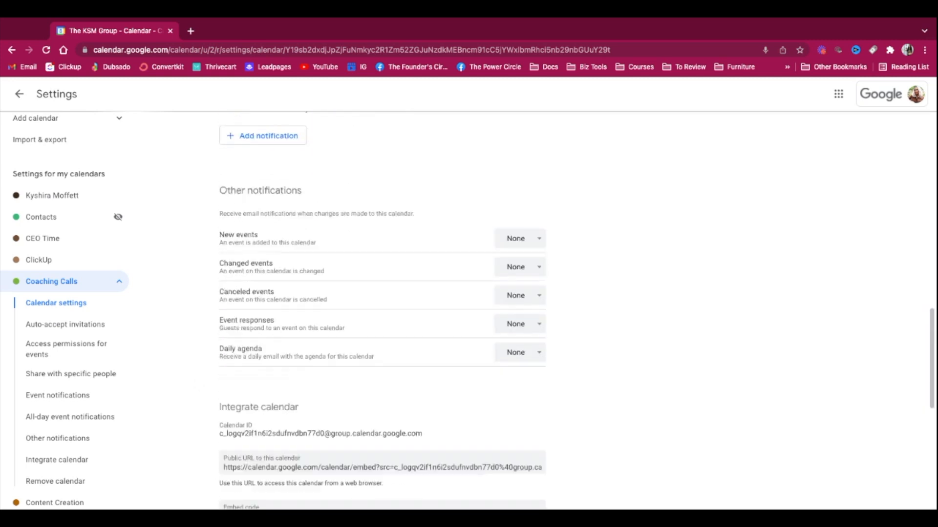
{"action": "scroll", "coordinate": [381, 312], "scroll_direction": "up", "scroll_amount": 20}
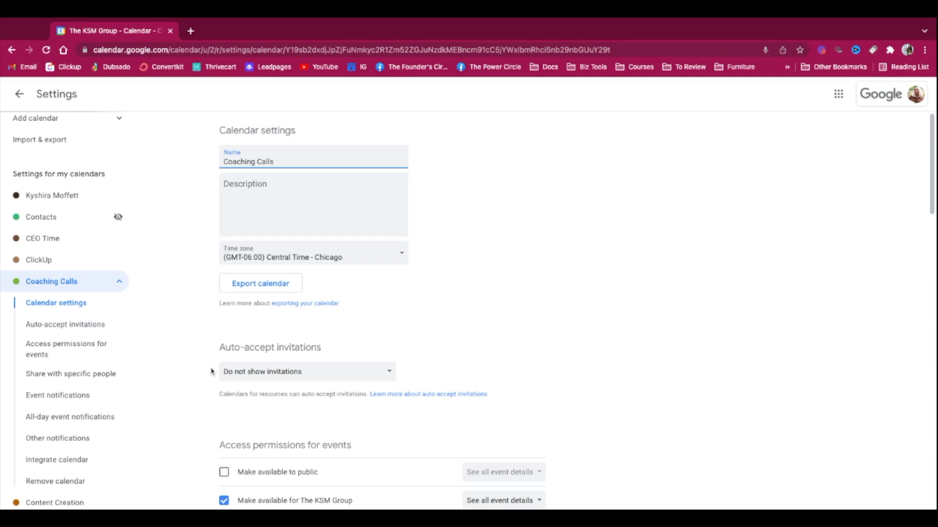
{"action": "left_click", "coordinate": [19, 95]}
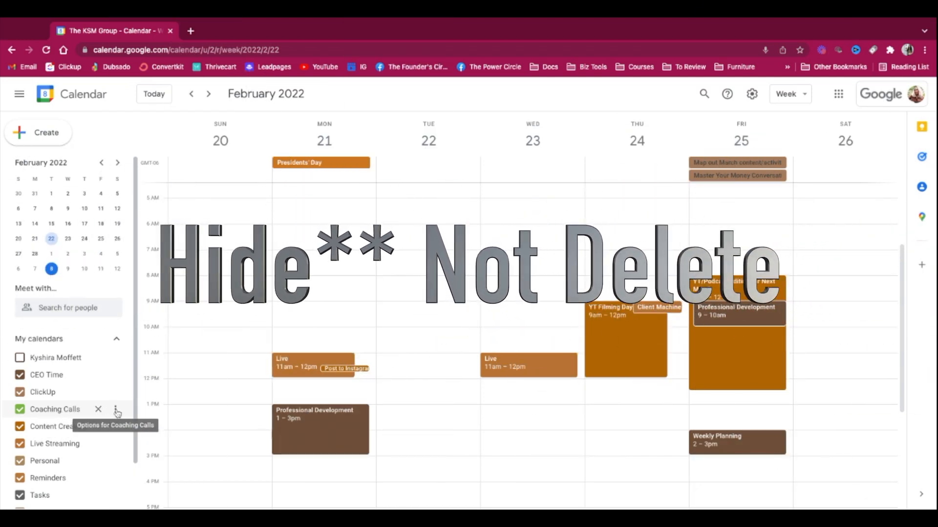
Step: Change the color of the Coaching Calls calendar to purple
{"action": "left_click", "coordinate": [116, 409]}
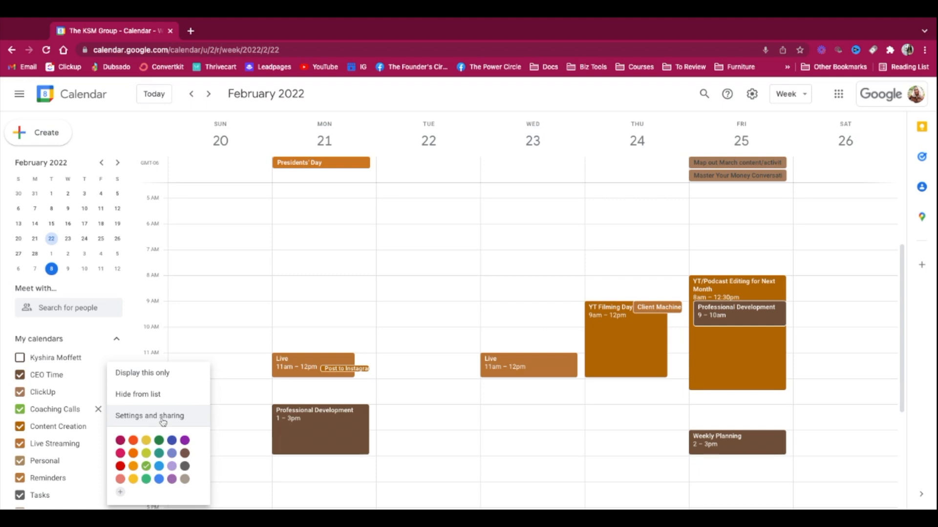
{"action": "left_click", "coordinate": [184, 442]}
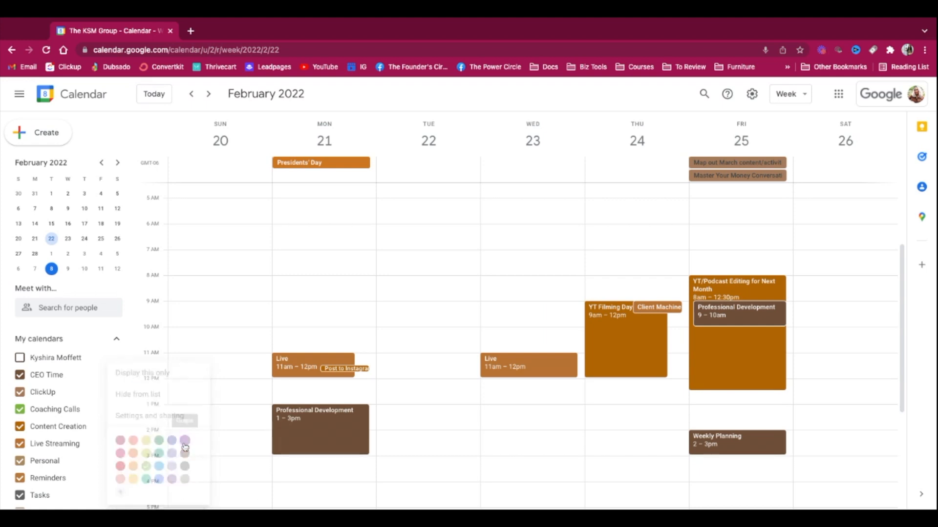
{"action": "left_click", "coordinate": [113, 409]}
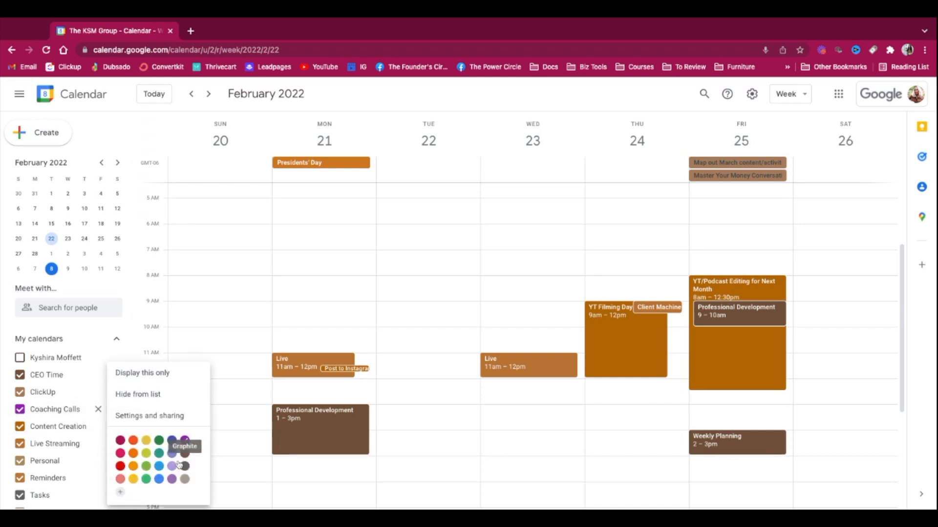
{"action": "left_click", "coordinate": [120, 493]}
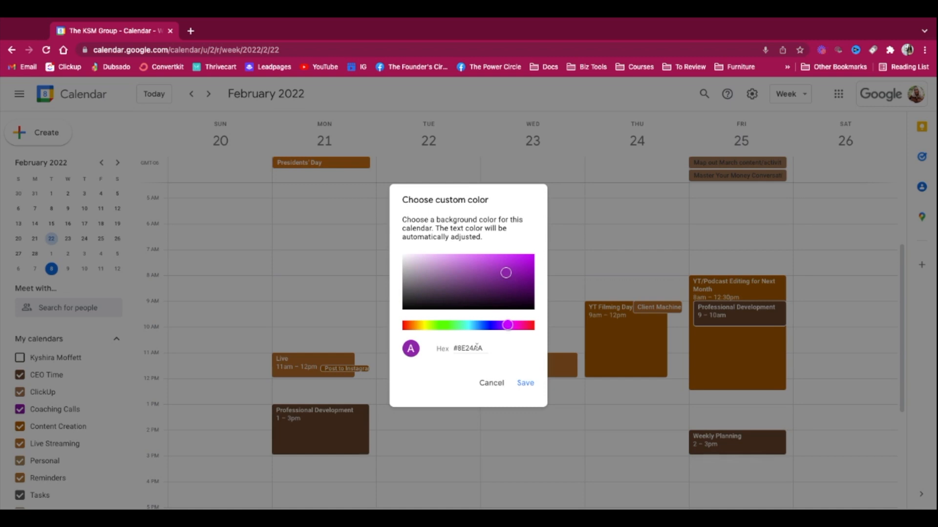
{"action": "left_click", "coordinate": [491, 383]}
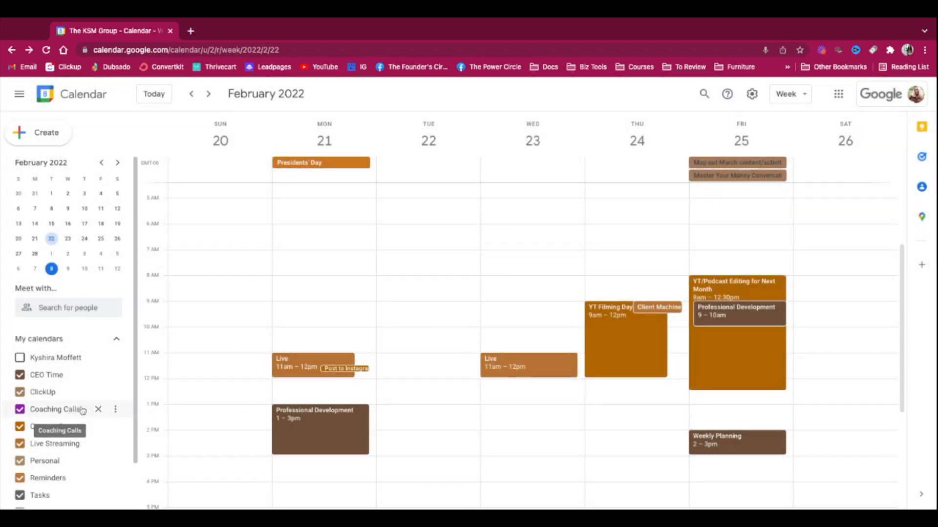
{"action": "left_click", "coordinate": [116, 410]}
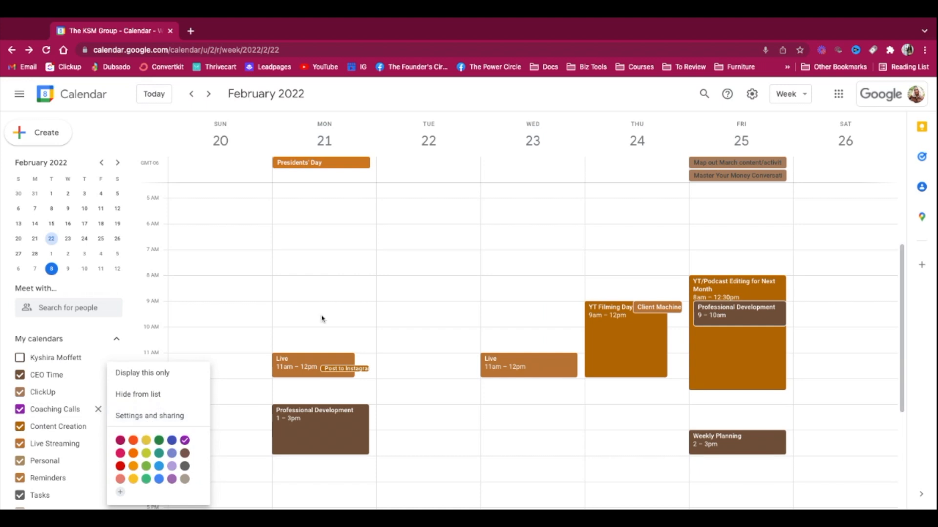
{"action": "left_click", "coordinate": [404, 253]}
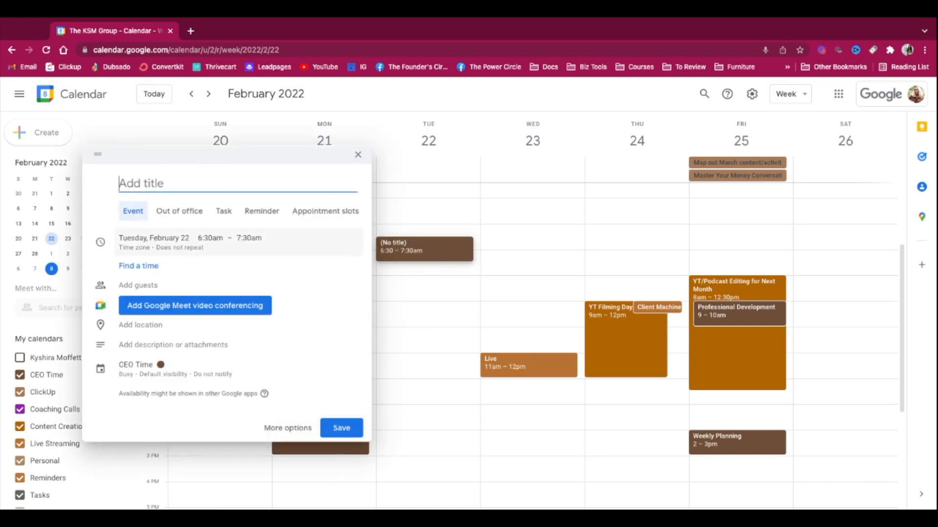
{"action": "left_click", "coordinate": [358, 155]}
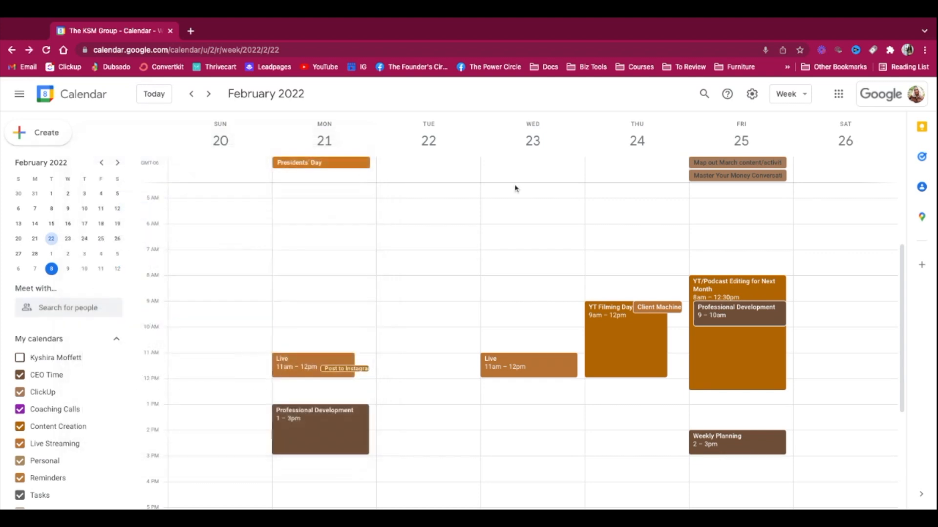
Step: Create an event titled "Test Event" on Tuesday, February 22, 3:00–4:00pm, in the Coaching Calls calendar
{"action": "left_click", "coordinate": [52, 139]}
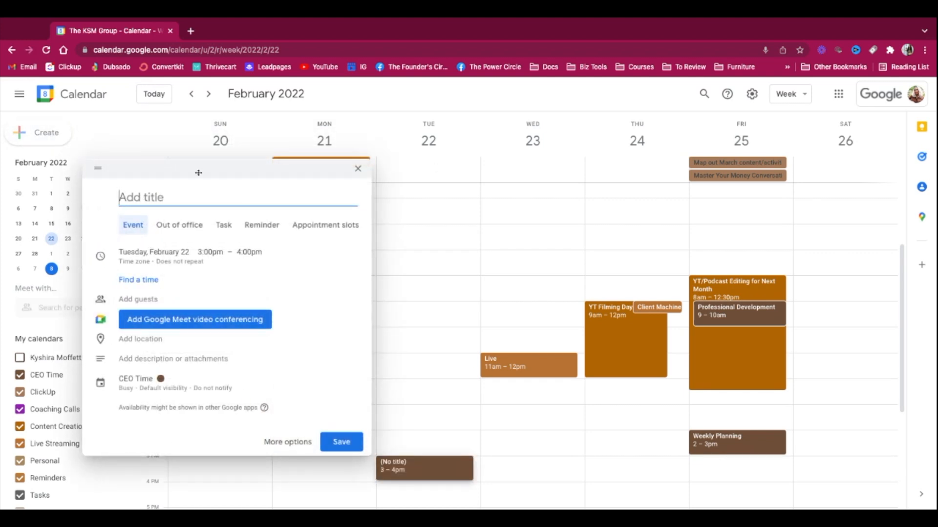
{"action": "type", "text": "Test Event"}
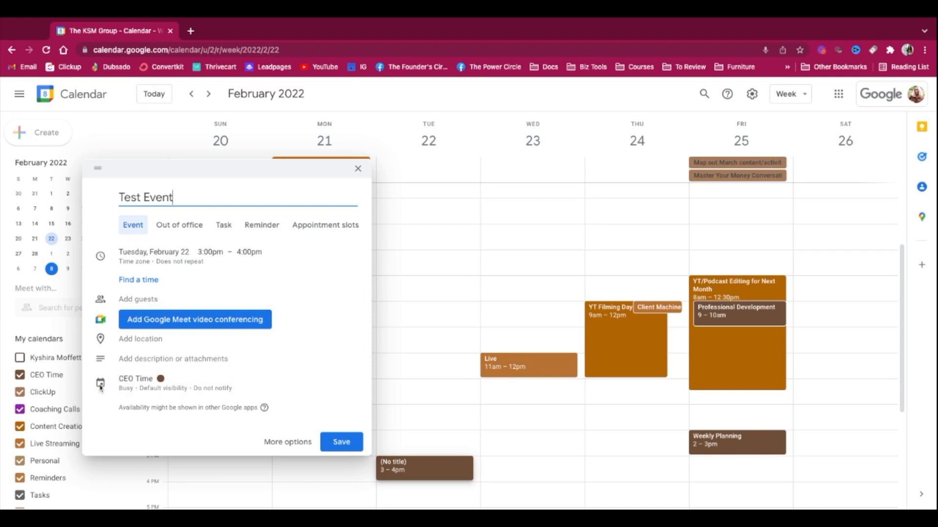
{"action": "left_click", "coordinate": [147, 385]}
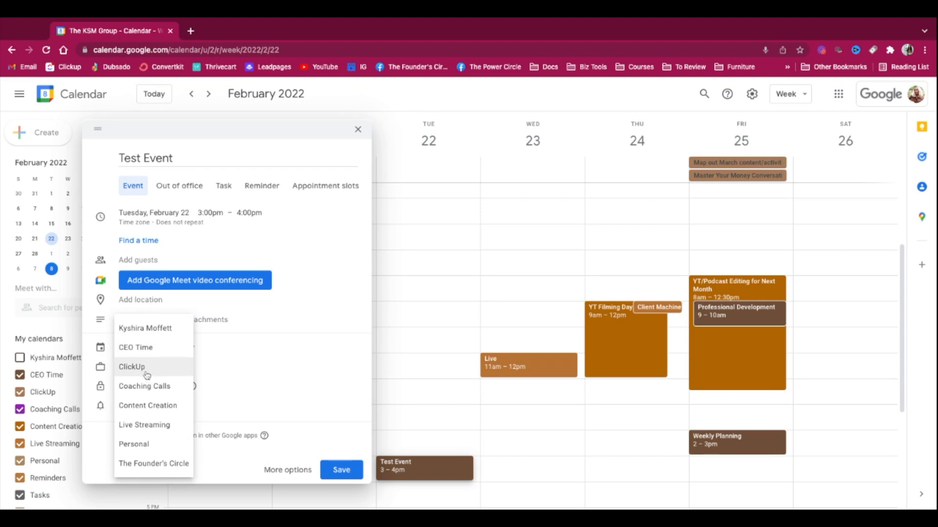
{"action": "left_click", "coordinate": [161, 394]}
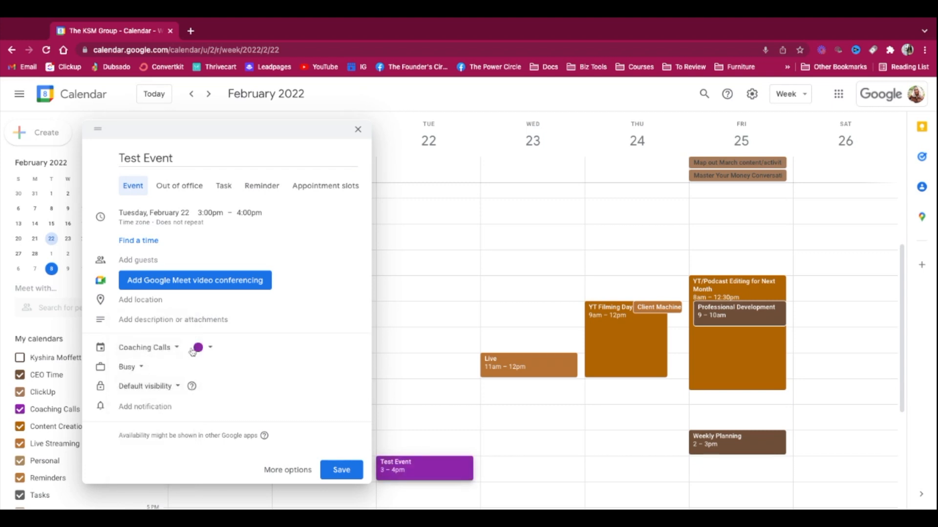
{"action": "left_click", "coordinate": [340, 470]}
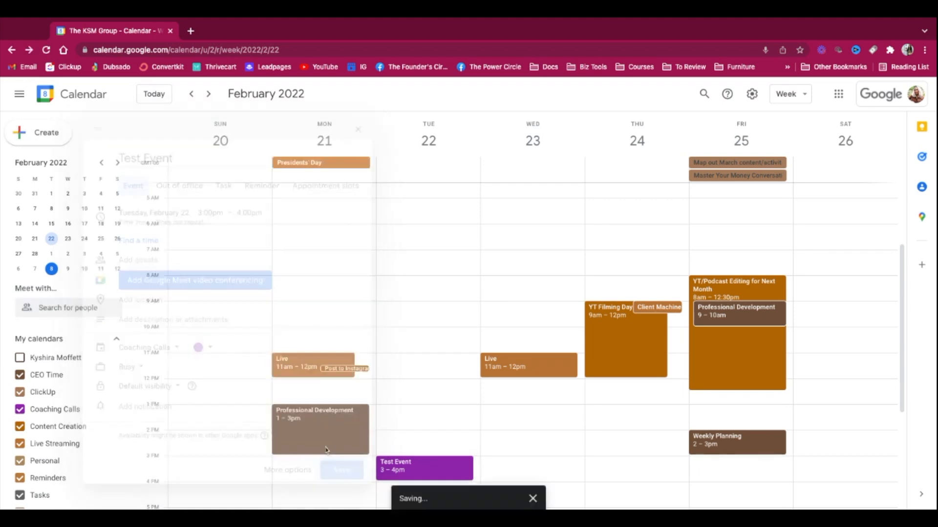
Step: Add an event titled "Test Events" on Thursday, February 24, 2:00–3:00pm, assigned to the Coaching Calls calendar
{"action": "scroll", "coordinate": [335, 412], "scroll_direction": "down", "scroll_amount": 2}
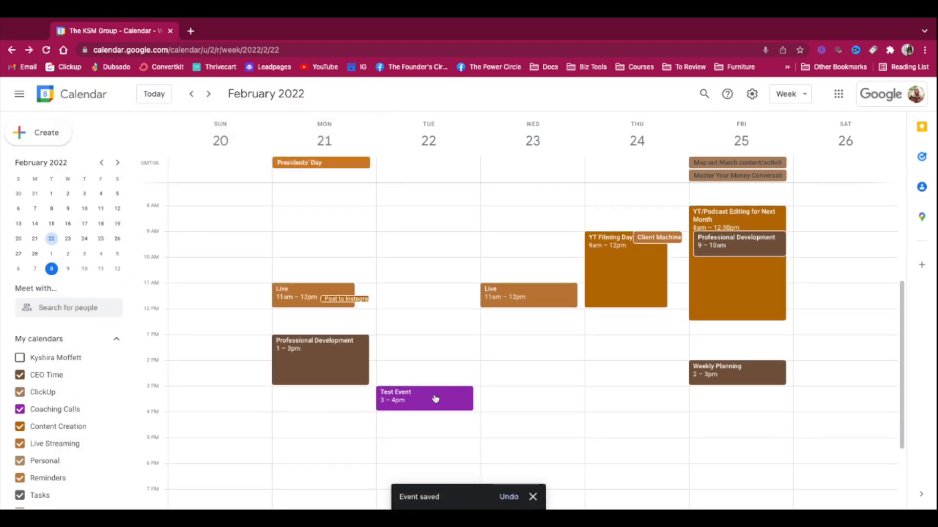
{"action": "left_click", "coordinate": [610, 370]}
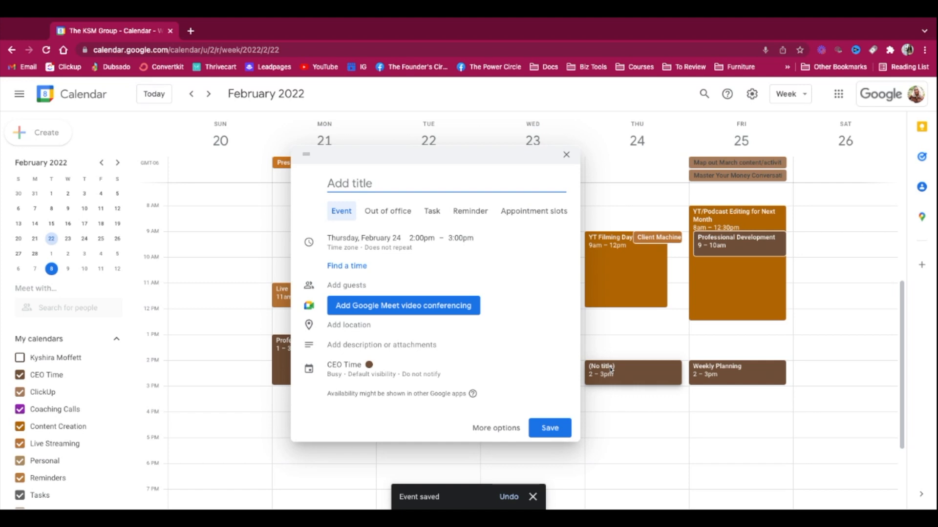
{"action": "type", "text": "Test Events"}
{"action": "left_click", "coordinate": [371, 376]}
{"action": "left_click", "coordinate": [352, 347]}
{"action": "left_click", "coordinate": [357, 385]}
{"action": "left_click", "coordinate": [549, 470]}
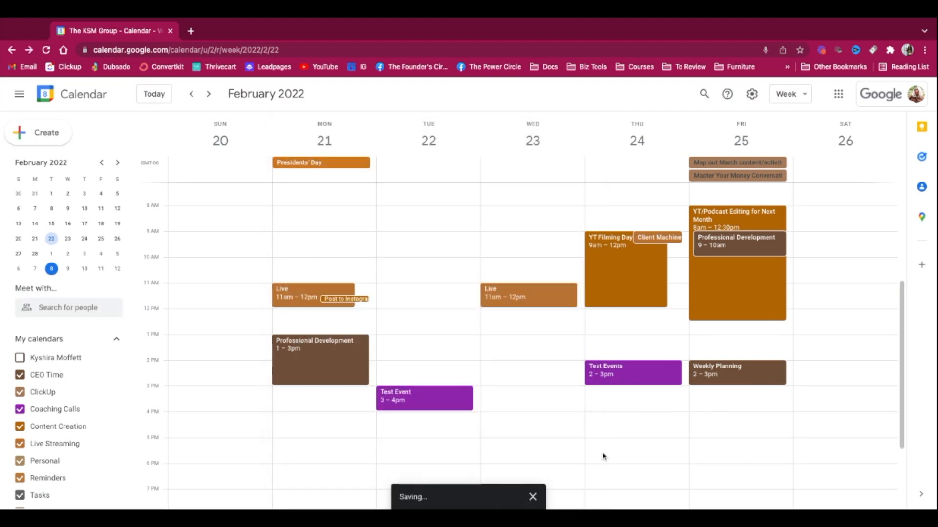
Step: Look at the full edit page of Tuesday's Test Event and close it without making changes
{"action": "left_click", "coordinate": [406, 405]}
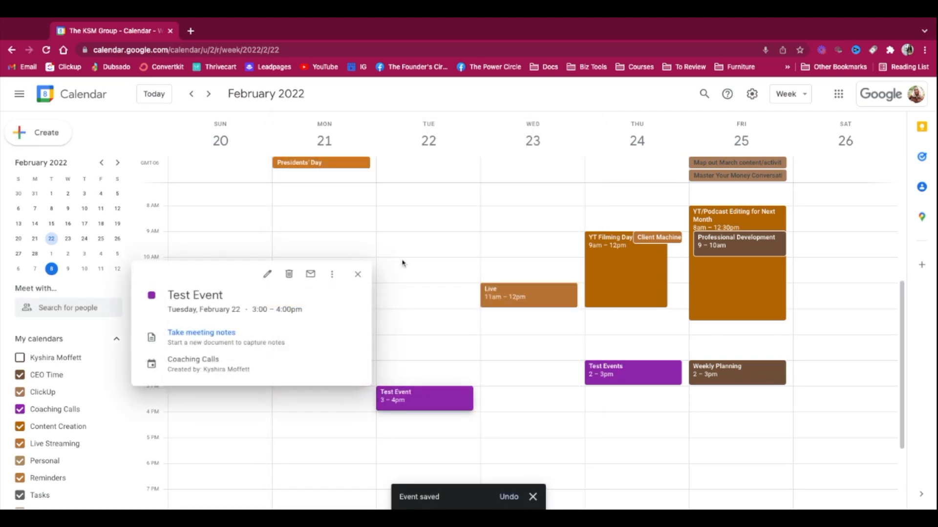
{"action": "left_click", "coordinate": [270, 275]}
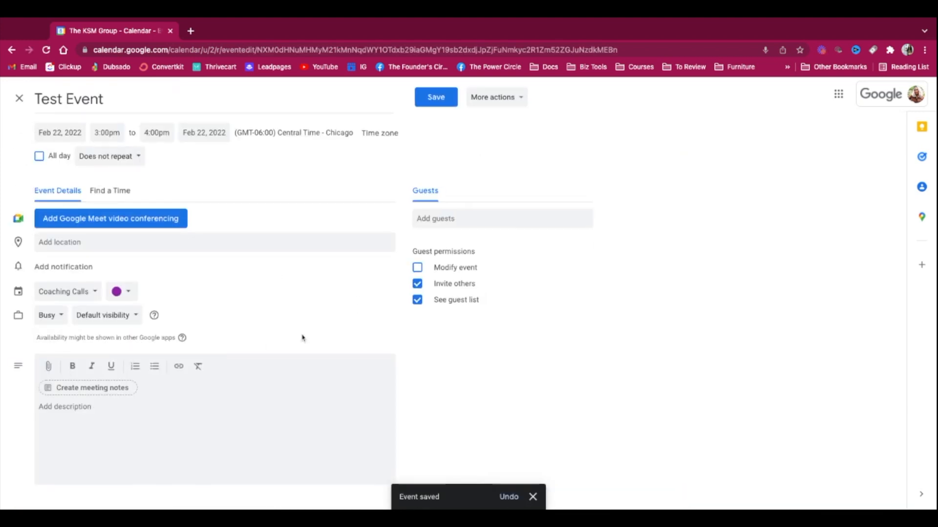
{"action": "left_click", "coordinate": [20, 98]}
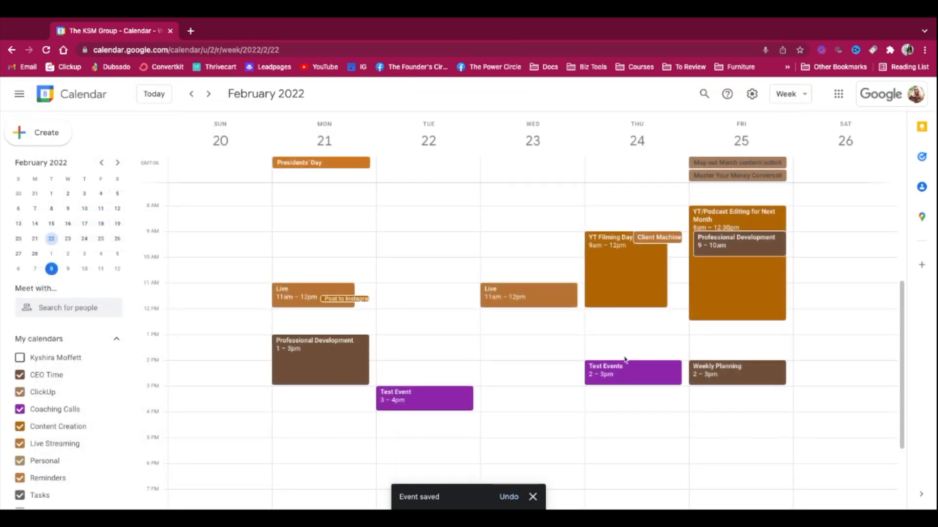
Step: Hide the Coaching Calls calendar's events from the week view and show them again
{"action": "left_click", "coordinate": [20, 410]}
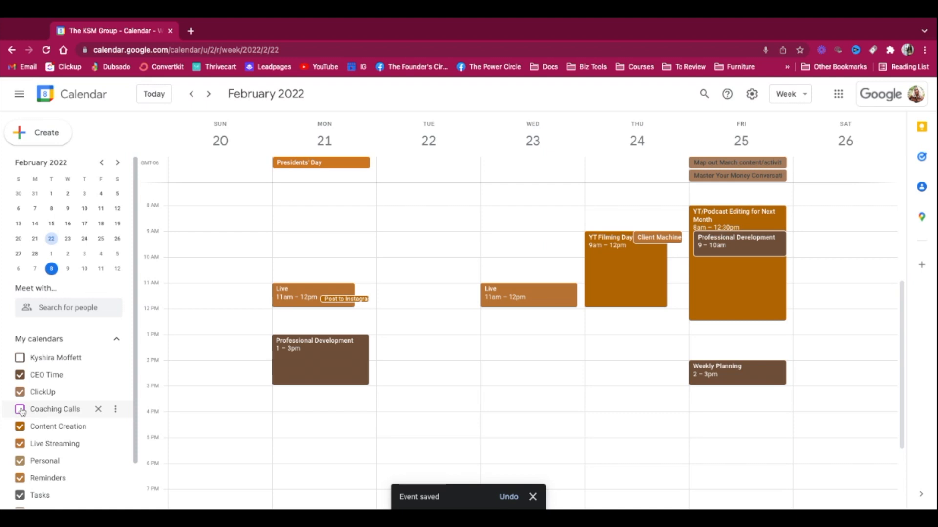
{"action": "left_click", "coordinate": [20, 409]}
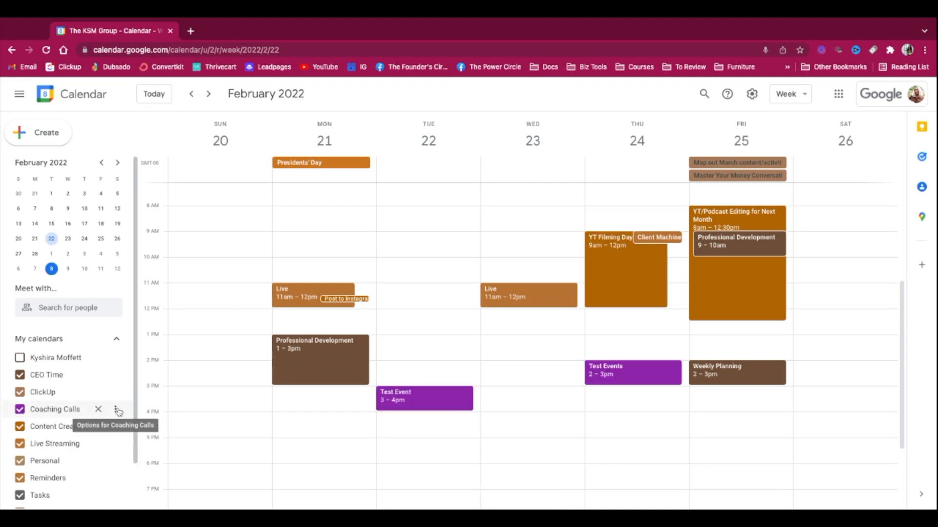
Step: Open the Coaching Calls calendar's settings and try making it available to public, backing out of the confirmation
{"action": "left_click", "coordinate": [115, 409]}
{"action": "left_click", "coordinate": [152, 416]}
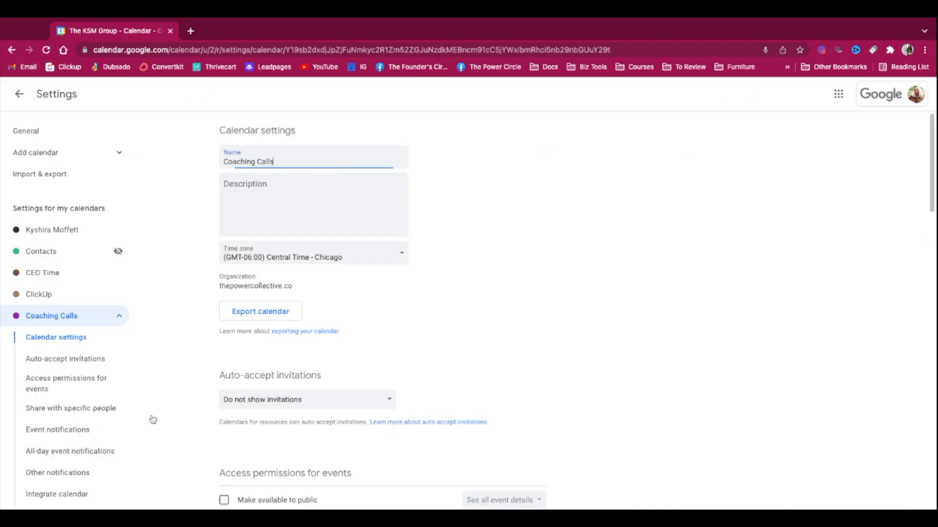
{"action": "scroll", "coordinate": [153, 420], "scroll_direction": "down", "scroll_amount": 4}
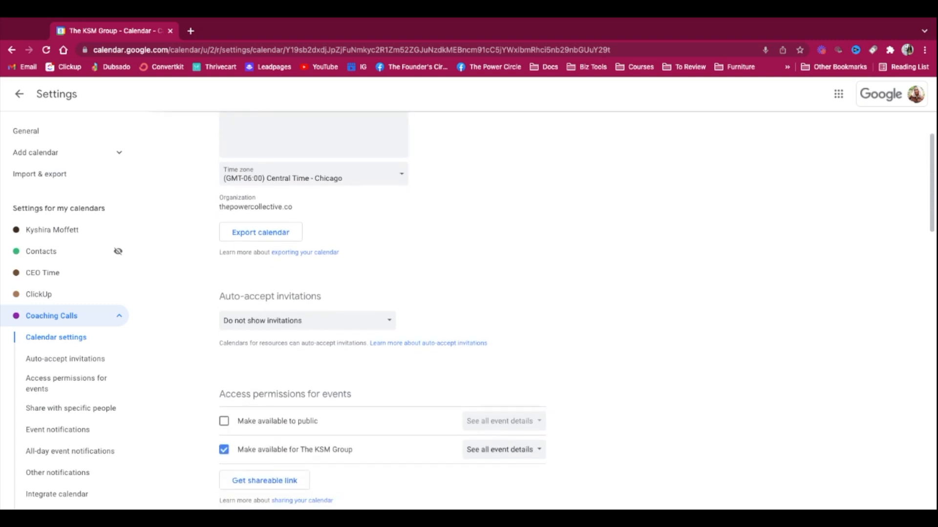
{"action": "scroll", "coordinate": [382, 312], "scroll_direction": "down", "scroll_amount": 2}
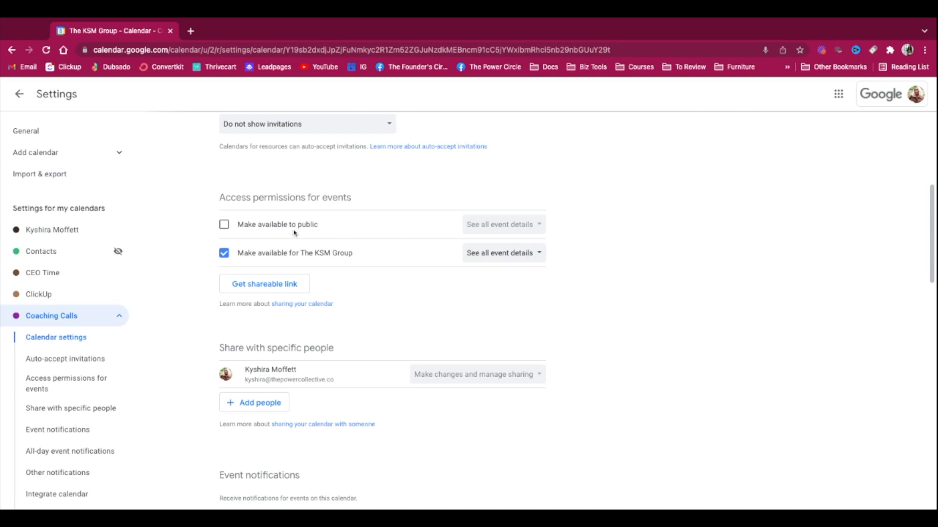
{"action": "left_click", "coordinate": [242, 226]}
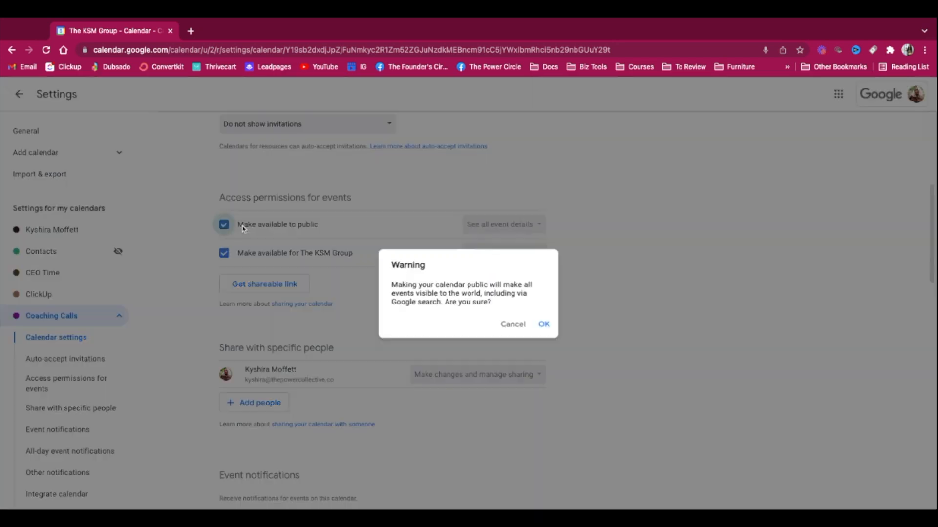
{"action": "left_click", "coordinate": [503, 325]}
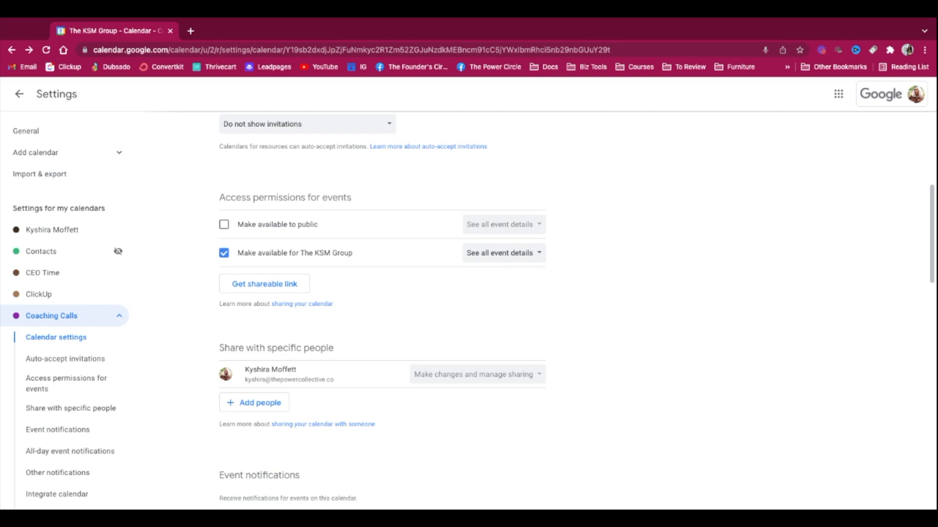
Step: Review the access permission levels offered for The KSM Group, closing the choices without picking one
{"action": "scroll", "coordinate": [313, 242], "scroll_direction": "down", "scroll_amount": 1}
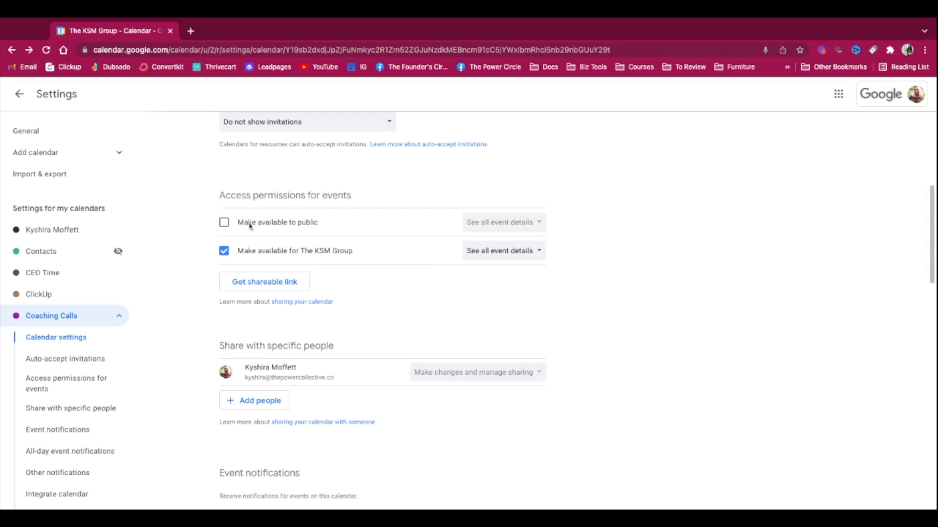
{"action": "scroll", "coordinate": [245, 258], "scroll_direction": "up", "scroll_amount": 1}
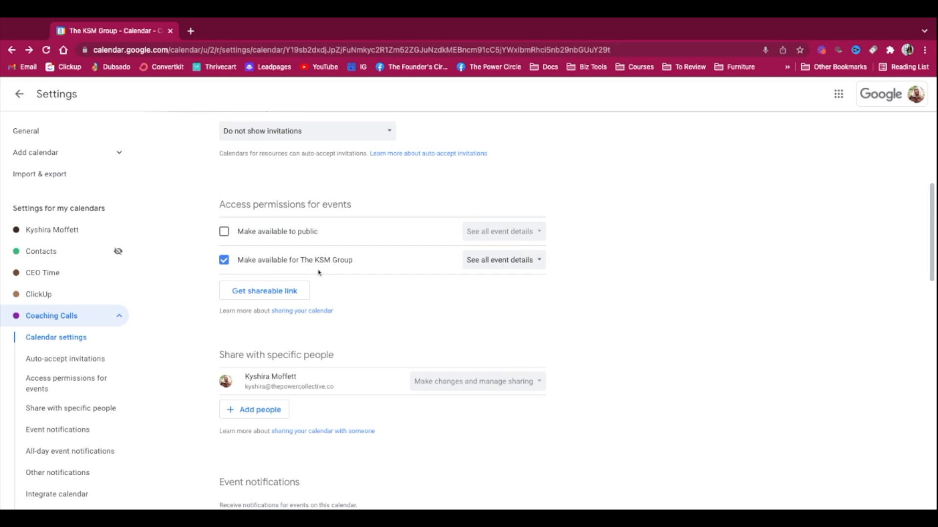
{"action": "scroll", "coordinate": [320, 273], "scroll_direction": "up", "scroll_amount": 1}
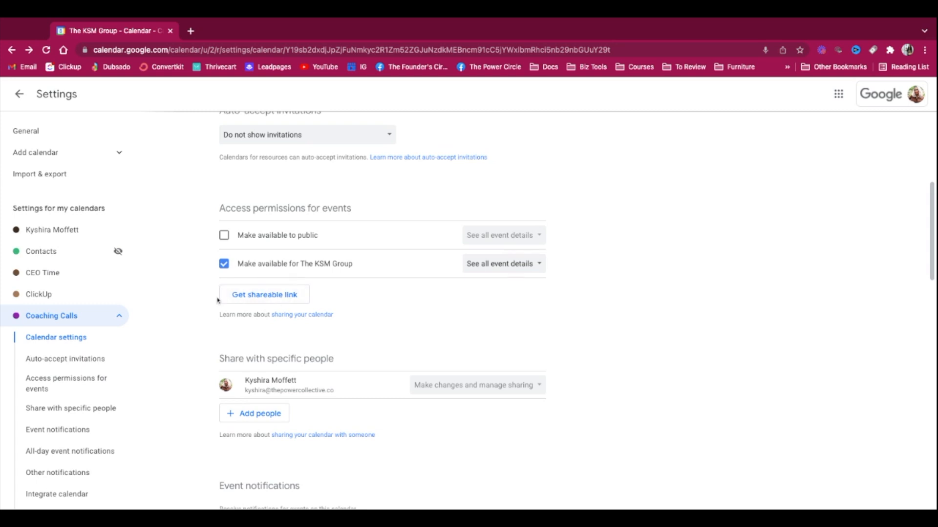
{"action": "left_click", "coordinate": [503, 267]}
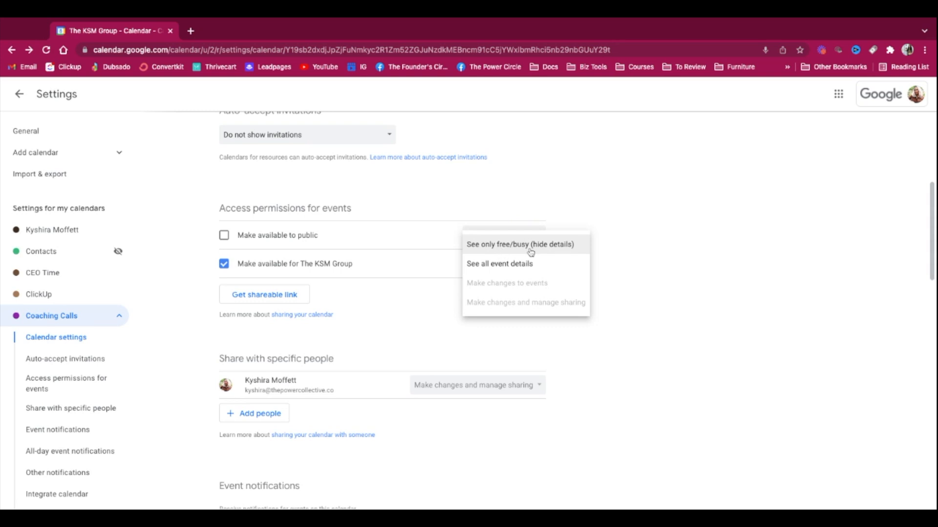
{"action": "left_click", "coordinate": [408, 305]}
Step: Examine the permission levels for sharing the calendar with a specific external person, and cancel the invitation
{"action": "scroll", "coordinate": [408, 305], "scroll_direction": "down", "scroll_amount": 4}
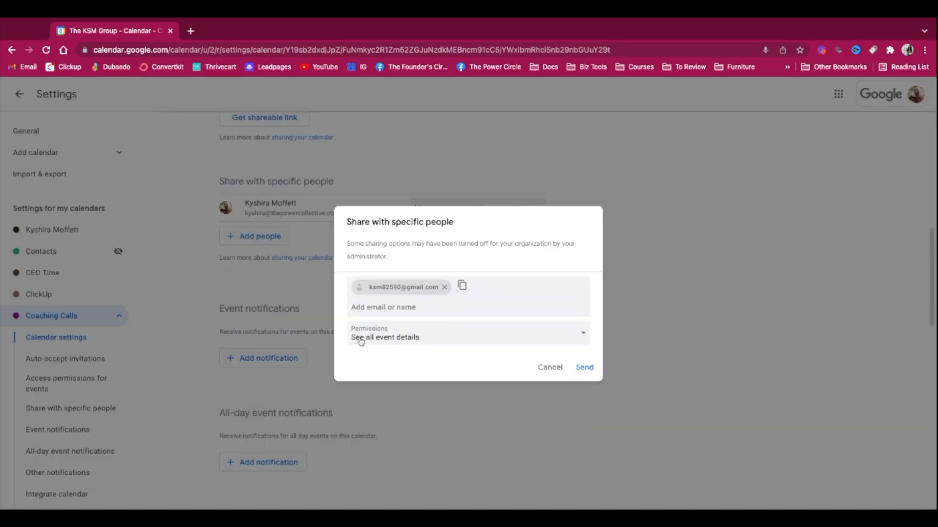
{"action": "left_click", "coordinate": [389, 341]}
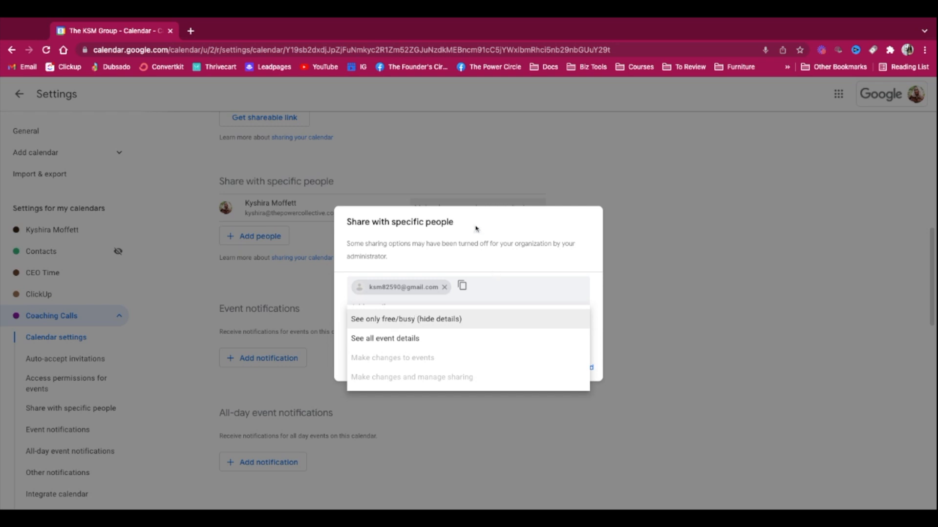
{"action": "left_click", "coordinate": [491, 235]}
{"action": "left_click", "coordinate": [551, 372]}
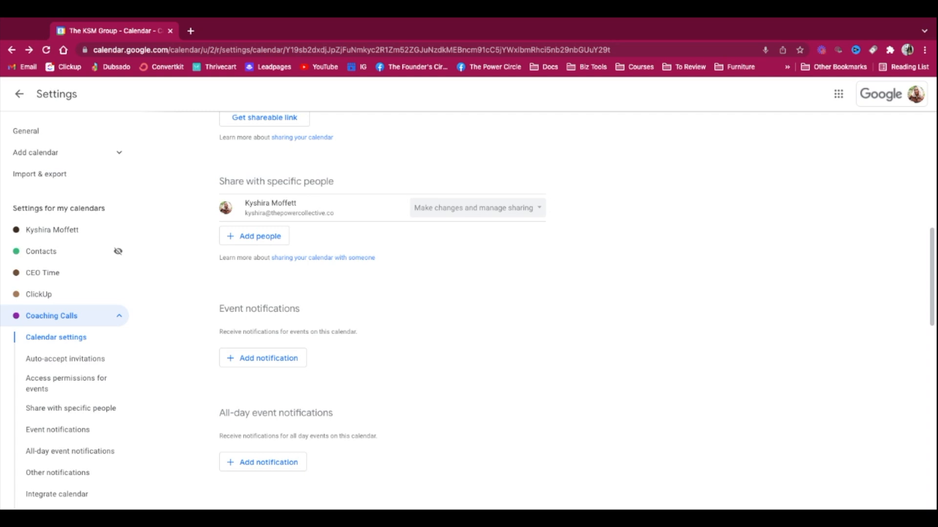
Step: Review the event and all-day notification sections and the email notification choices for New events
{"action": "scroll", "coordinate": [382, 313], "scroll_direction": "down", "scroll_amount": 3}
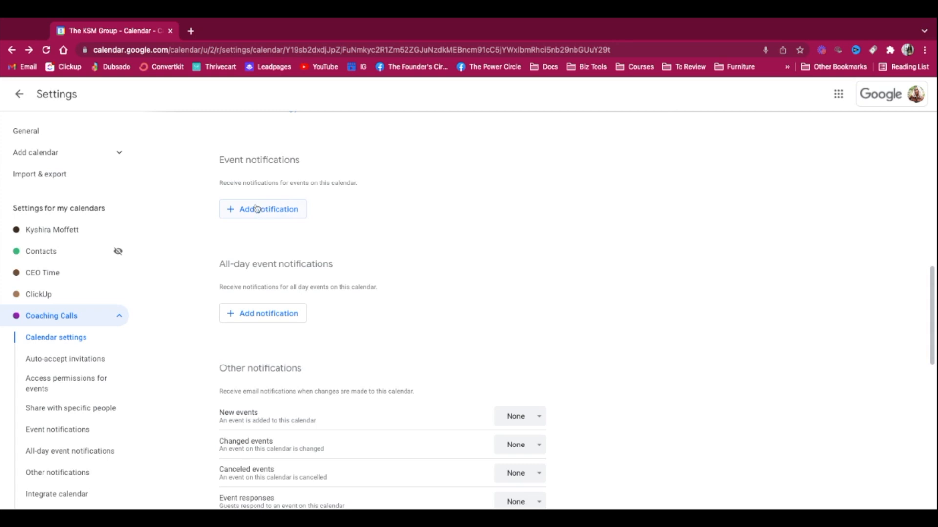
{"action": "scroll", "coordinate": [359, 199], "scroll_direction": "down", "scroll_amount": 5}
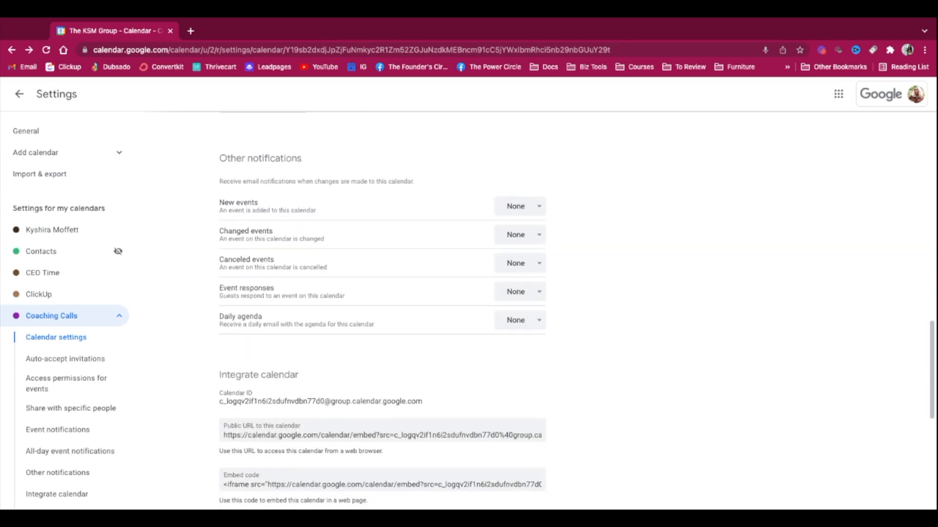
{"action": "left_click", "coordinate": [507, 205]}
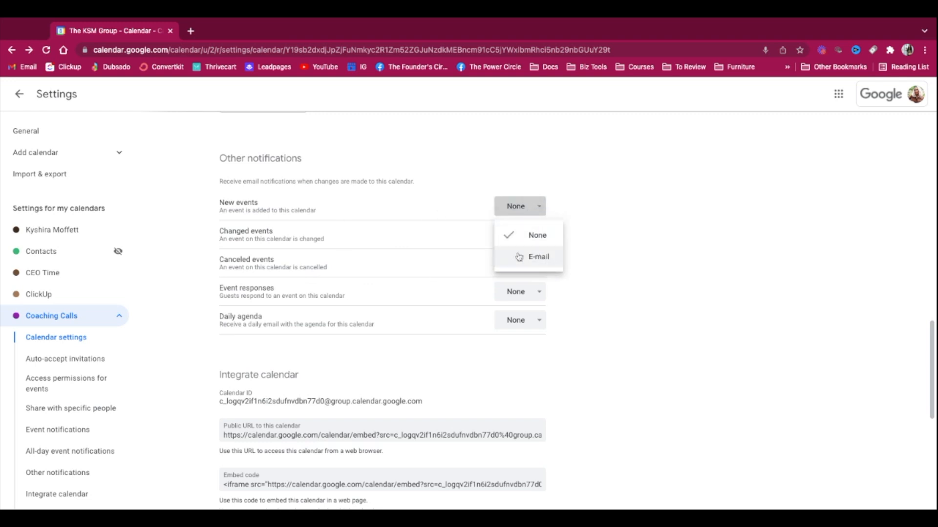
{"action": "left_click", "coordinate": [635, 242]}
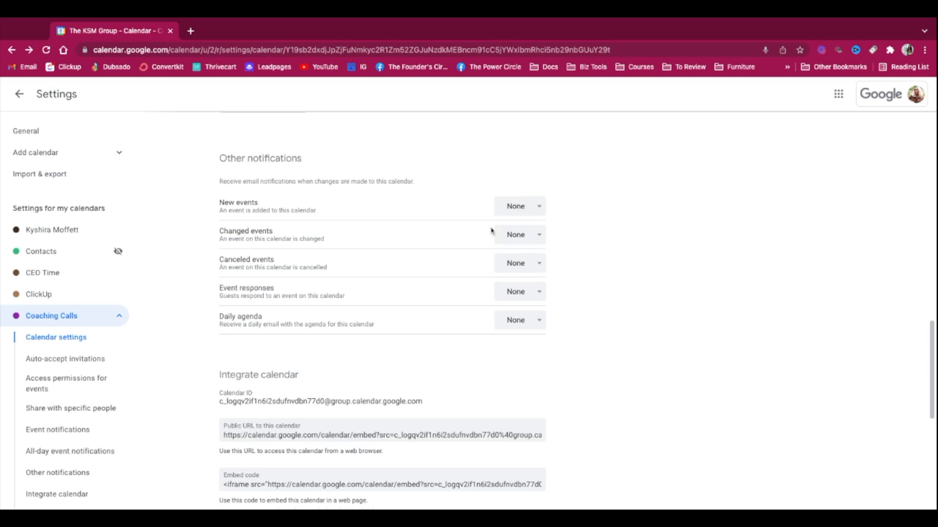
Step: Read the Daily agenda notification description and look at its delivery choices without selecting one
{"action": "scroll", "coordinate": [471, 262], "scroll_direction": "down", "scroll_amount": 1}
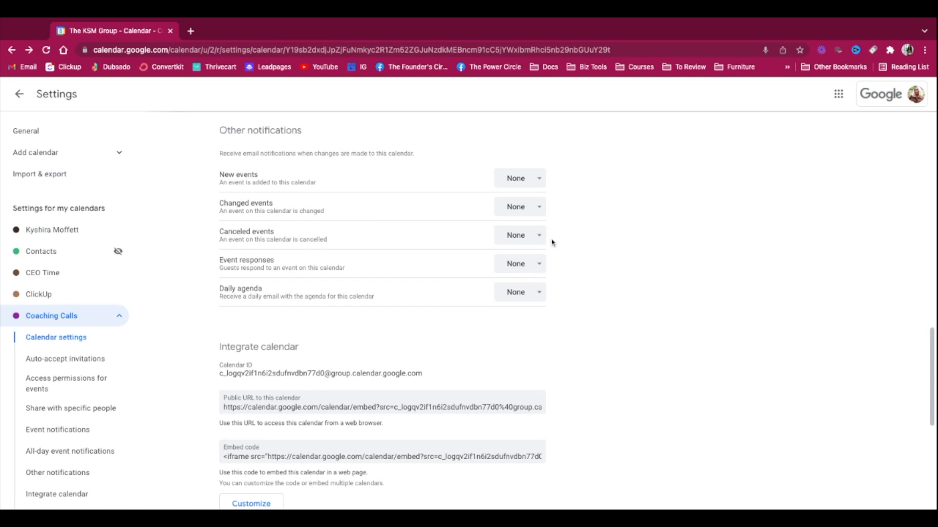
{"action": "scroll", "coordinate": [550, 243], "scroll_direction": "down", "scroll_amount": 1}
{"action": "left_click_drag", "start_coordinate": [219, 256], "coordinate": [376, 264]}
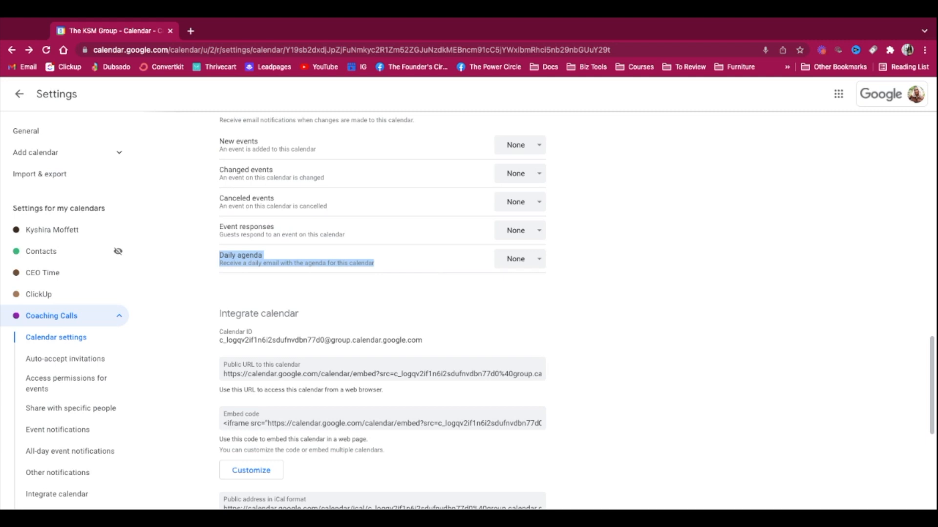
{"action": "left_click", "coordinate": [495, 267]}
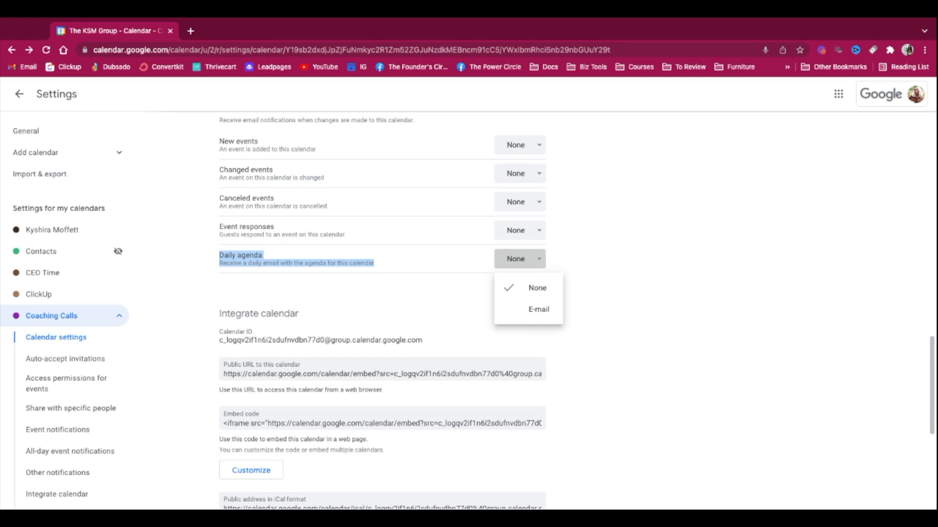
{"action": "left_click", "coordinate": [398, 287]}
Step: Look over the Integrate calendar section, including the public URL, embed code and iCal addresses
{"action": "scroll", "coordinate": [398, 288], "scroll_direction": "down", "scroll_amount": 3}
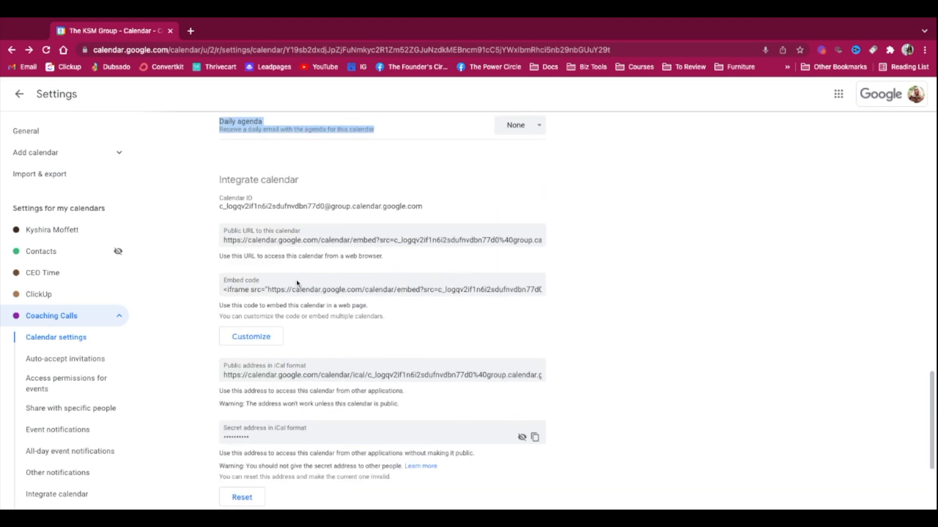
{"action": "scroll", "coordinate": [380, 272], "scroll_direction": "down", "scroll_amount": 1}
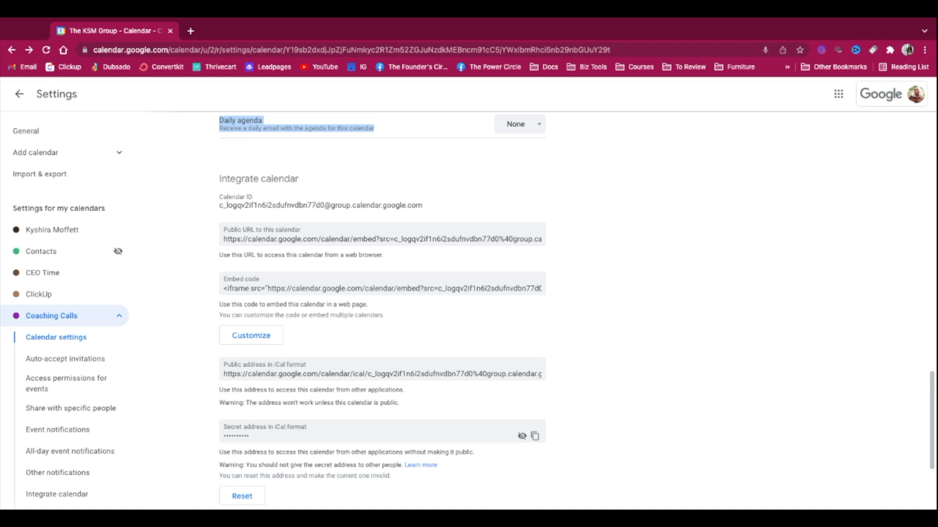
{"action": "scroll", "coordinate": [577, 309], "scroll_direction": "down", "scroll_amount": 3}
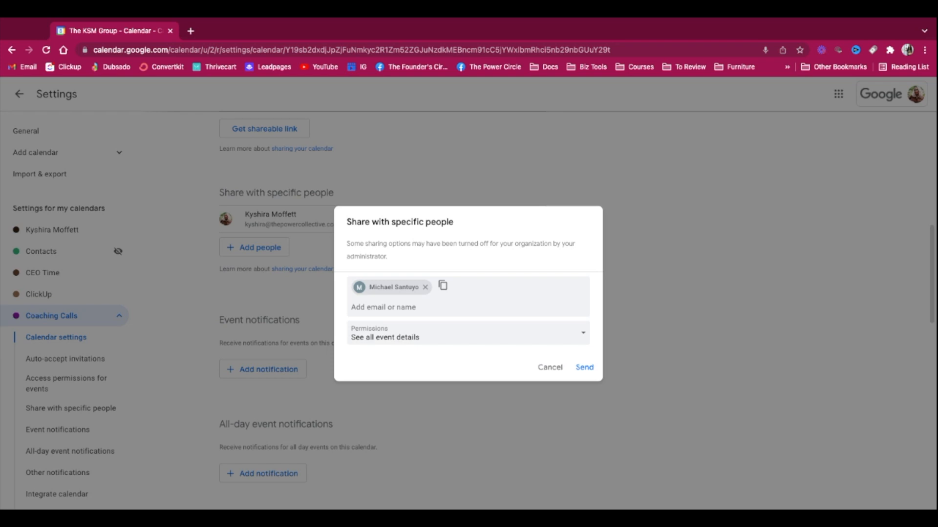
Step: Check the permission levels available for the team member in the sharing dialog and choose See all event details
{"action": "left_click", "coordinate": [545, 329]}
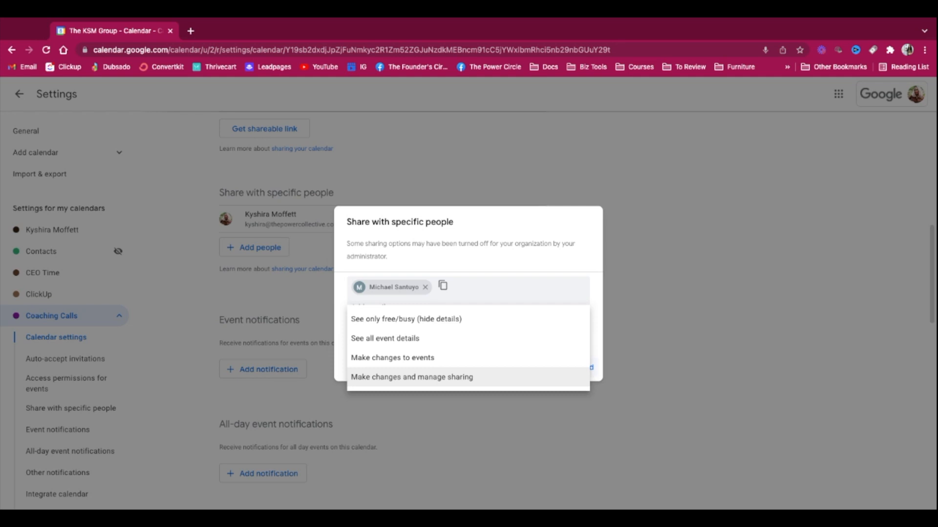
{"action": "left_click", "coordinate": [551, 339]}
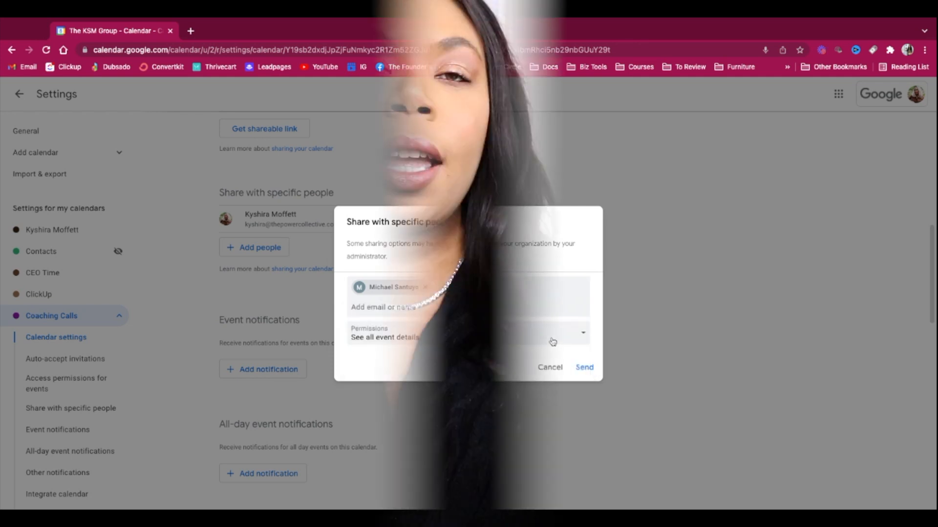
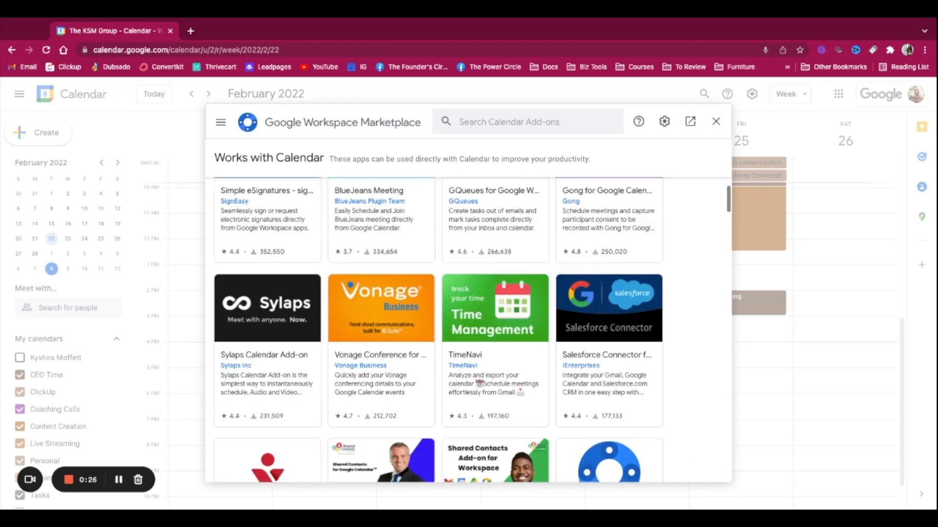
Step: Browse the Calendar add-ons in the Google Workspace Marketplace and close the listing
{"action": "scroll", "coordinate": [680, 290], "scroll_direction": "down", "scroll_amount": 5}
{"action": "scroll", "coordinate": [472, 330], "scroll_direction": "down", "scroll_amount": 10}
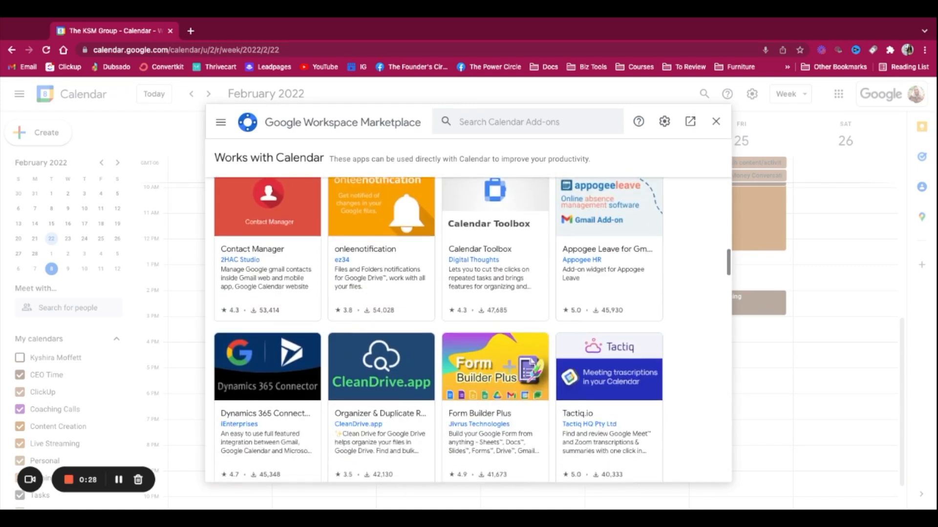
{"action": "scroll", "coordinate": [472, 329], "scroll_direction": "up", "scroll_amount": 15}
{"action": "scroll", "coordinate": [439, 329], "scroll_direction": "up", "scroll_amount": 10}
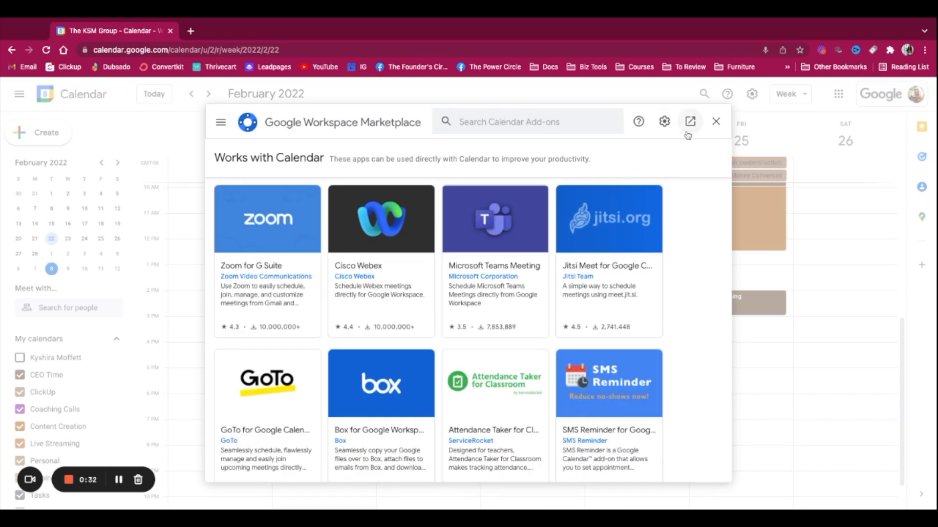
{"action": "left_click", "coordinate": [716, 122]}
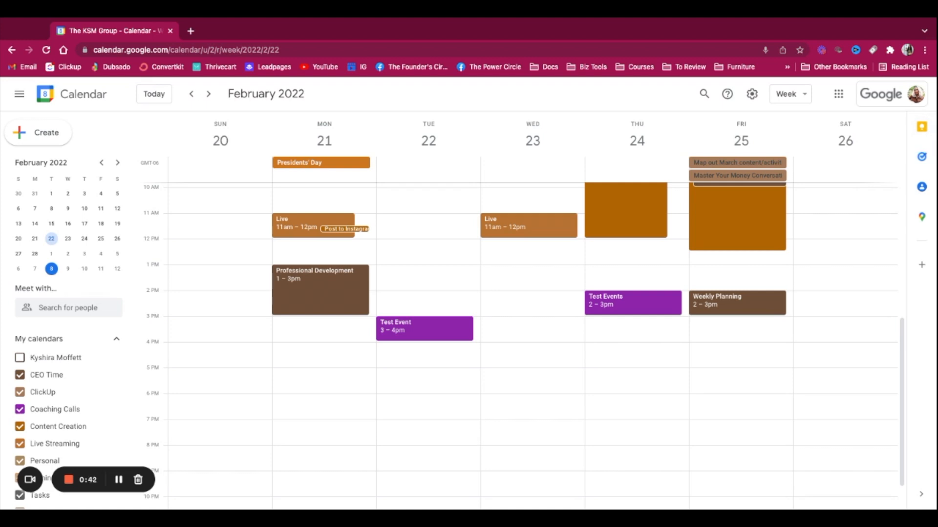
Step: Add a Keep note beside the calendar with the title "Test" and the text "Test"
{"action": "left_click", "coordinate": [922, 127]}
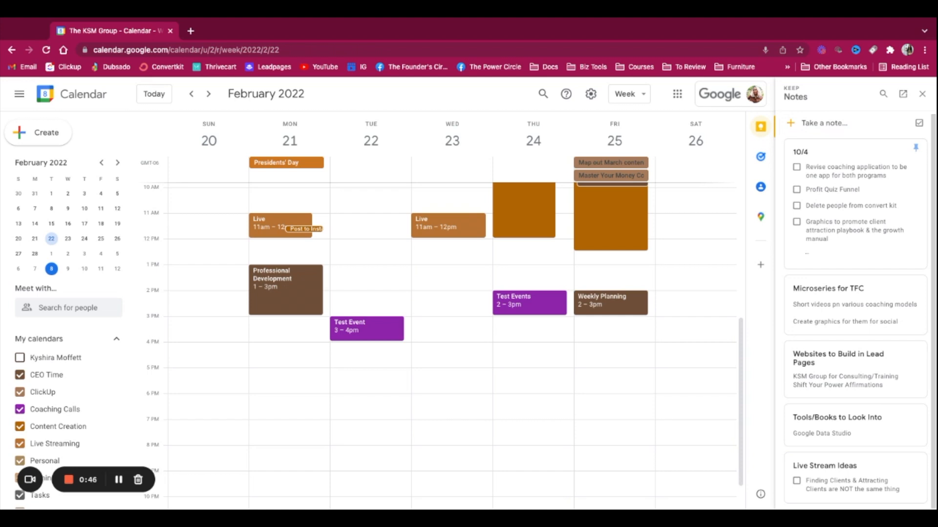
{"action": "left_click", "coordinate": [825, 123]}
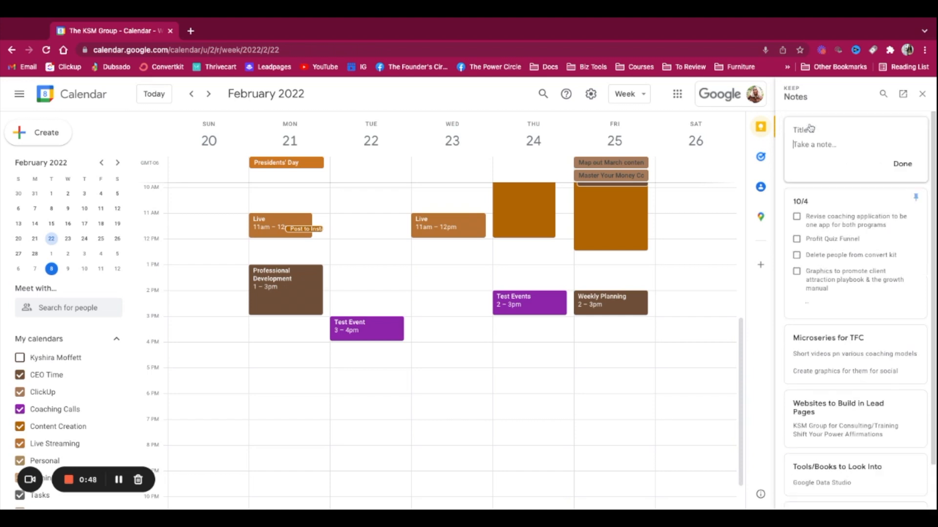
{"action": "type", "text": "TestTest"}
{"action": "left_click", "coordinate": [889, 163]}
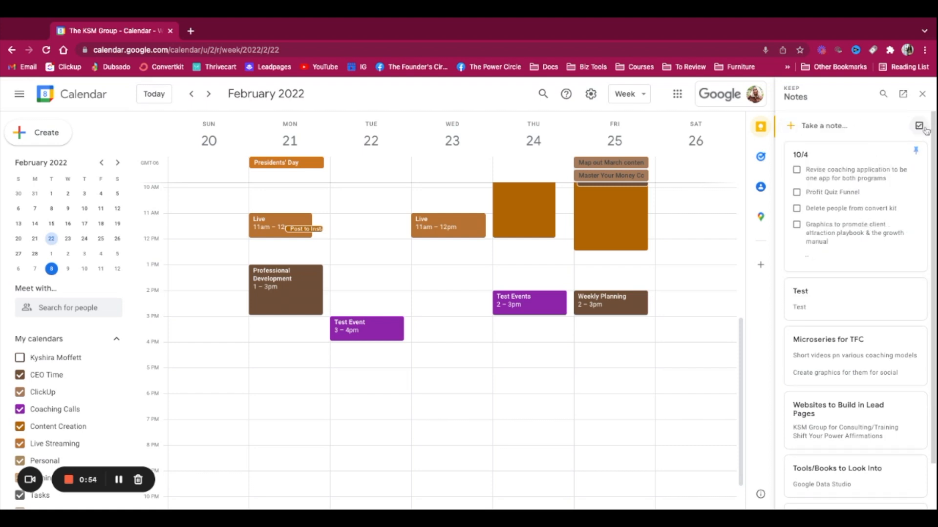
Step: Open keep.google.com in a new tab, switch to the business account, and find the Test note among its notes
{"action": "left_click", "coordinate": [190, 31]}
{"action": "type", "text": "keep.google.com"}
{"action": "key", "text": "Return"}
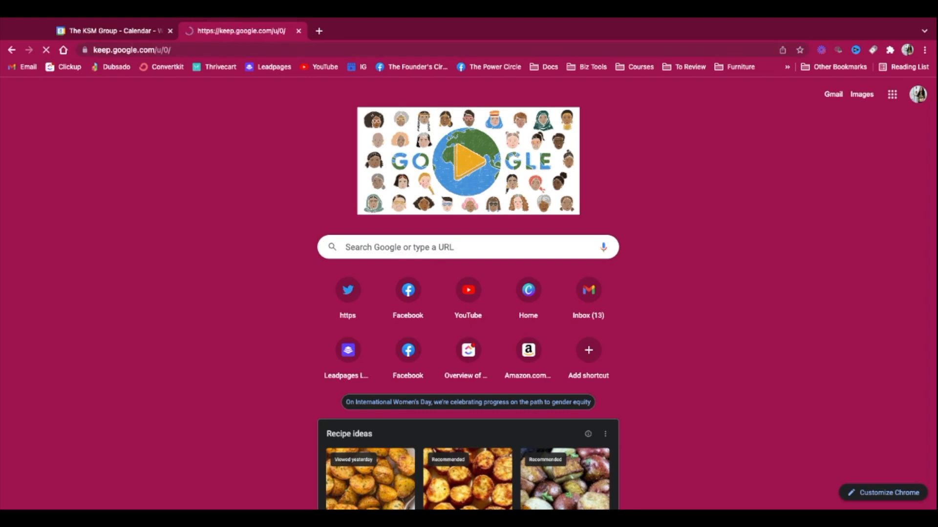
{"action": "left_click", "coordinate": [917, 97]}
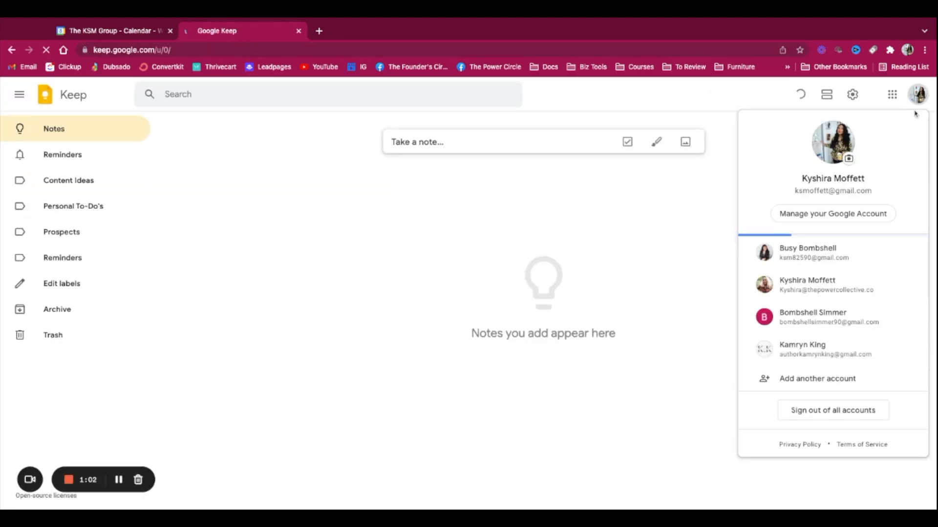
{"action": "left_click", "coordinate": [854, 291]}
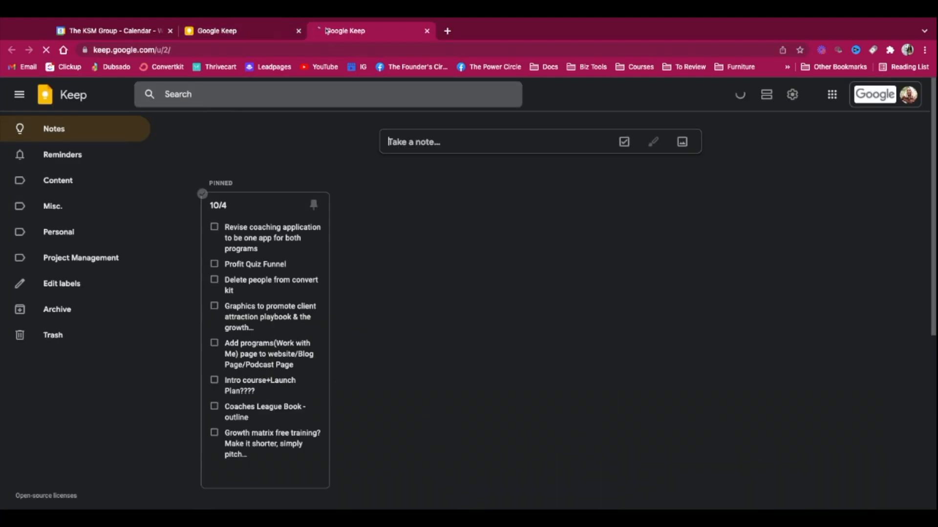
{"action": "scroll", "coordinate": [324, 189], "scroll_direction": "down", "scroll_amount": 3}
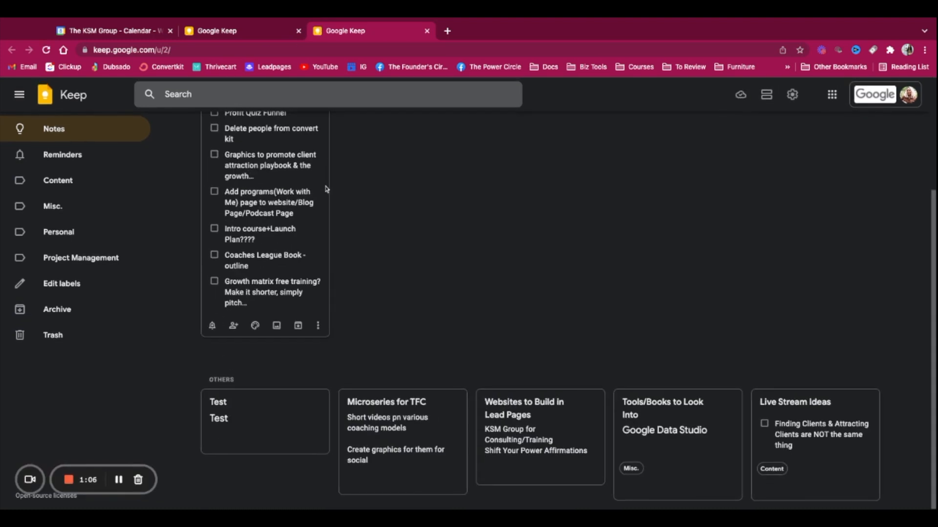
Step: Return to the calendar and close its Keep notes
{"action": "scroll", "coordinate": [325, 190], "scroll_direction": "up", "scroll_amount": 3}
{"action": "left_click", "coordinate": [113, 29]}
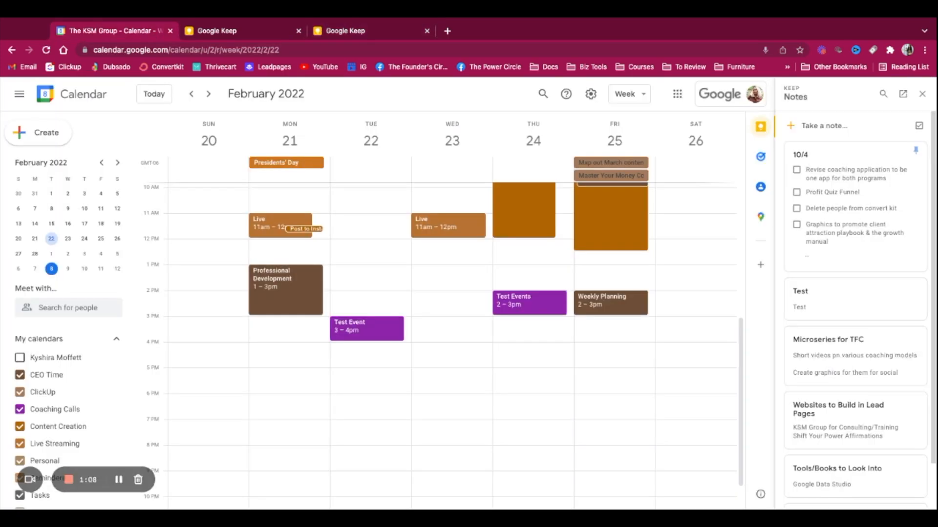
{"action": "left_click", "coordinate": [923, 95]}
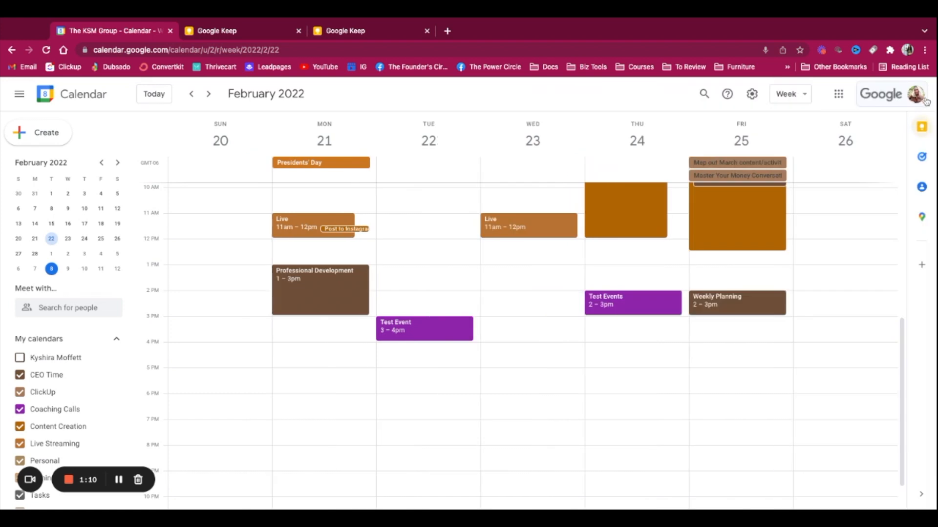
Step: Add a task beside the calendar for calling a contact, with the details "Follow up on contract"
{"action": "left_click", "coordinate": [921, 157]}
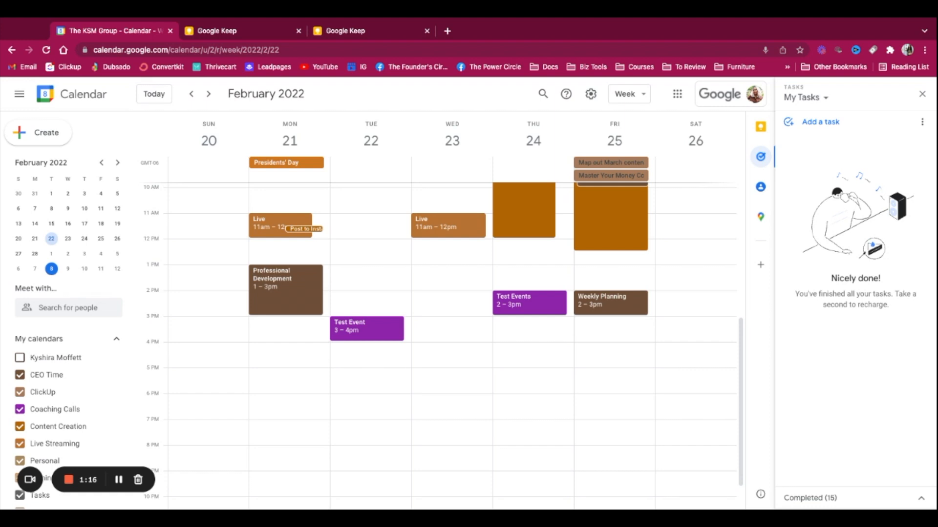
{"action": "left_click", "coordinate": [873, 128]}
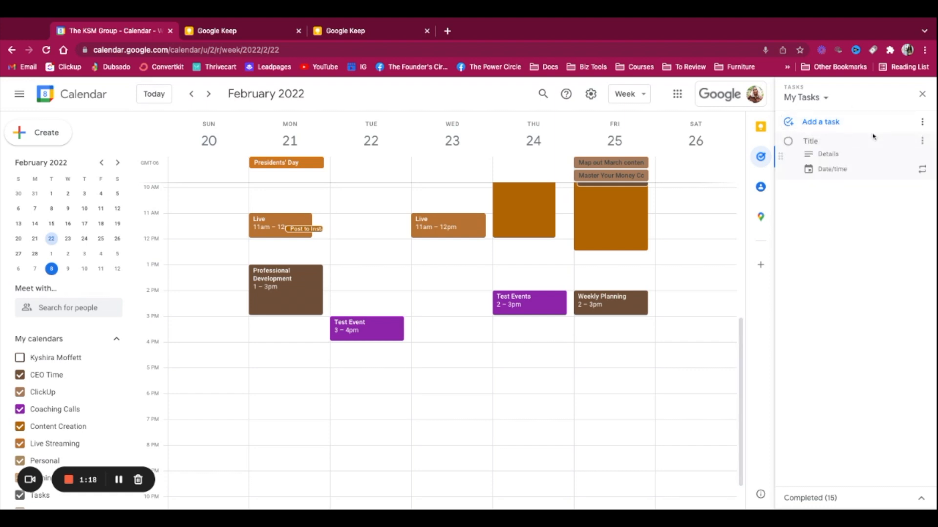
{"action": "type", "text": "Call"}
{"action": "left_click", "coordinate": [830, 154]}
{"action": "type", "text": "Follow up on contract"}
Step: Schedule the new call task for March 9, 2022 at 12:00 PM and close the task list
{"action": "left_click", "coordinate": [831, 170]}
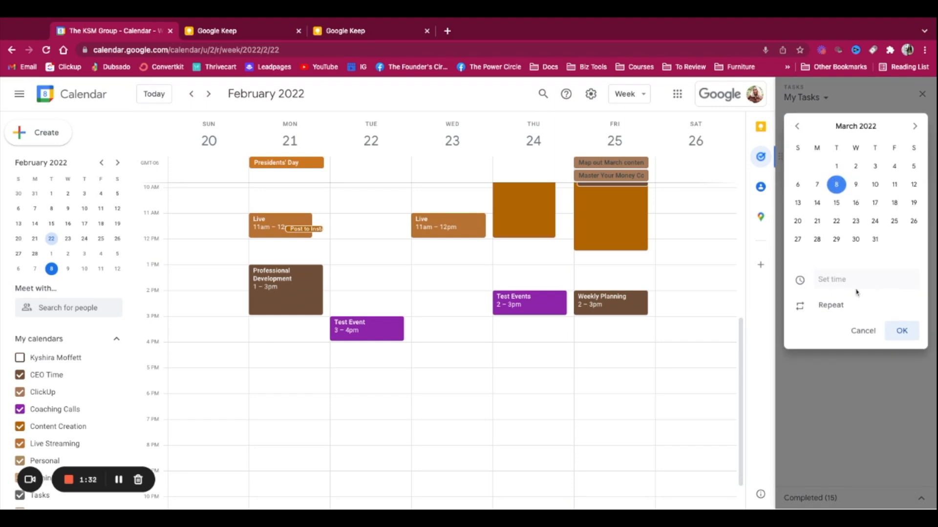
{"action": "left_click", "coordinate": [855, 184]}
{"action": "left_click", "coordinate": [831, 279]}
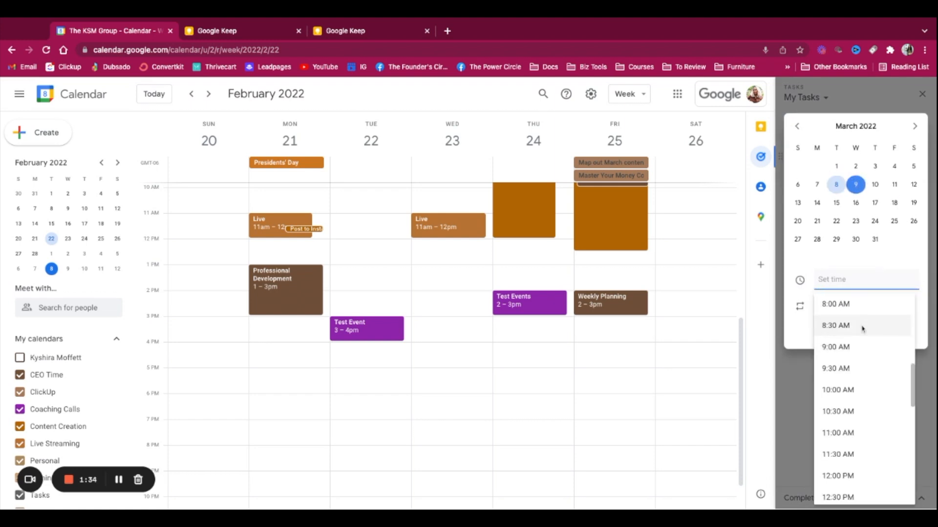
{"action": "scroll", "coordinate": [862, 337], "scroll_direction": "down", "scroll_amount": 3}
{"action": "left_click", "coordinate": [836, 353]}
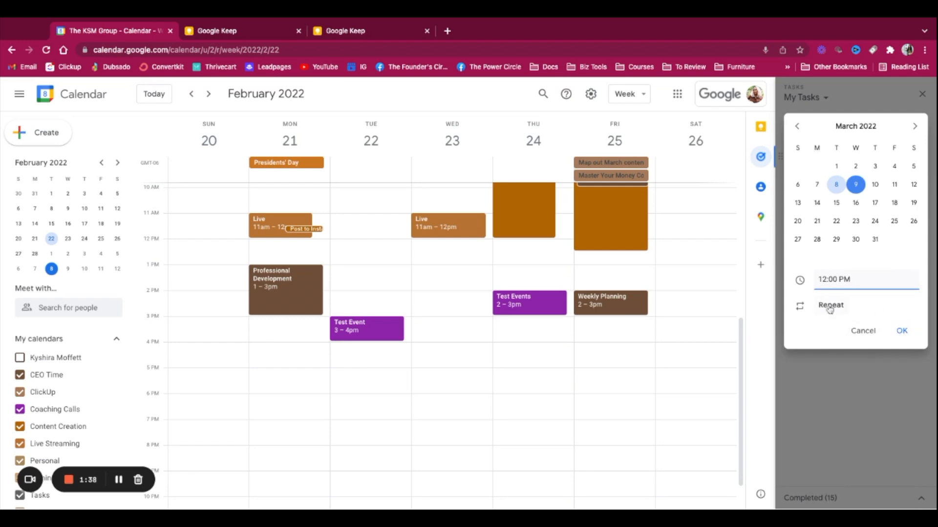
{"action": "left_click", "coordinate": [901, 330]}
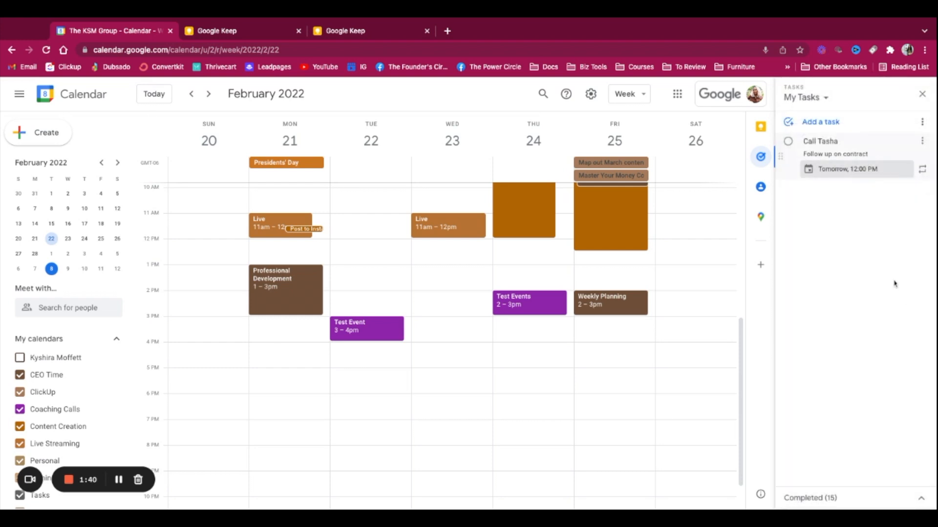
{"action": "left_click", "coordinate": [870, 242]}
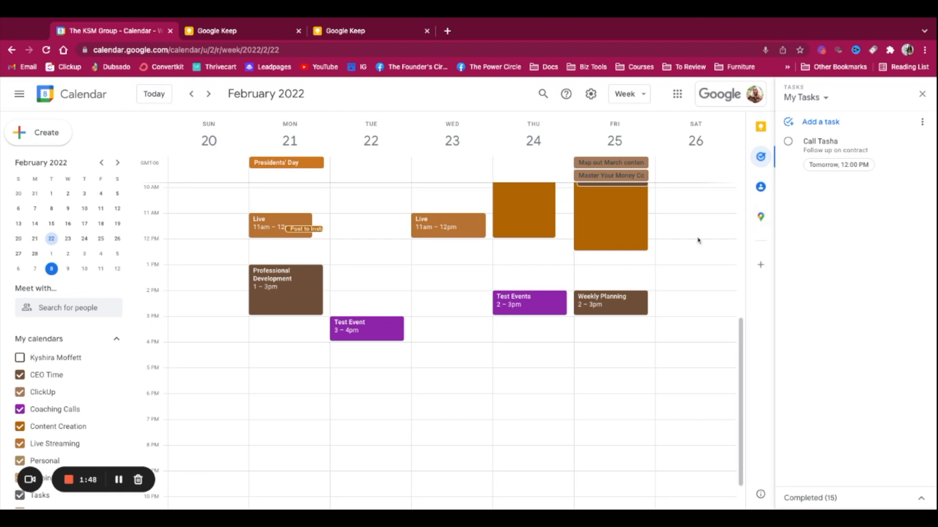
{"action": "scroll", "coordinate": [698, 241], "scroll_direction": "up", "scroll_amount": 1}
{"action": "left_click", "coordinate": [922, 94]}
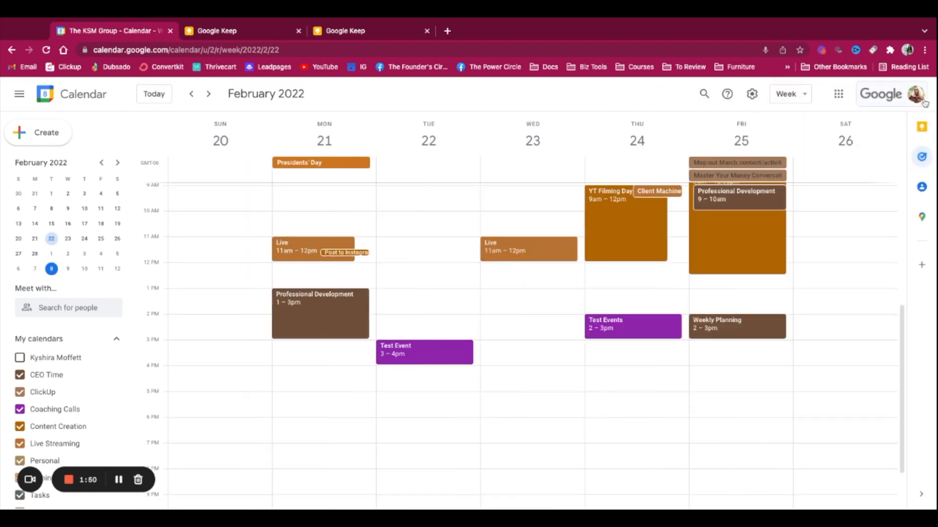
Step: Look at the Contacts and Maps tools available beside the calendar and close them
{"action": "left_click", "coordinate": [922, 189]}
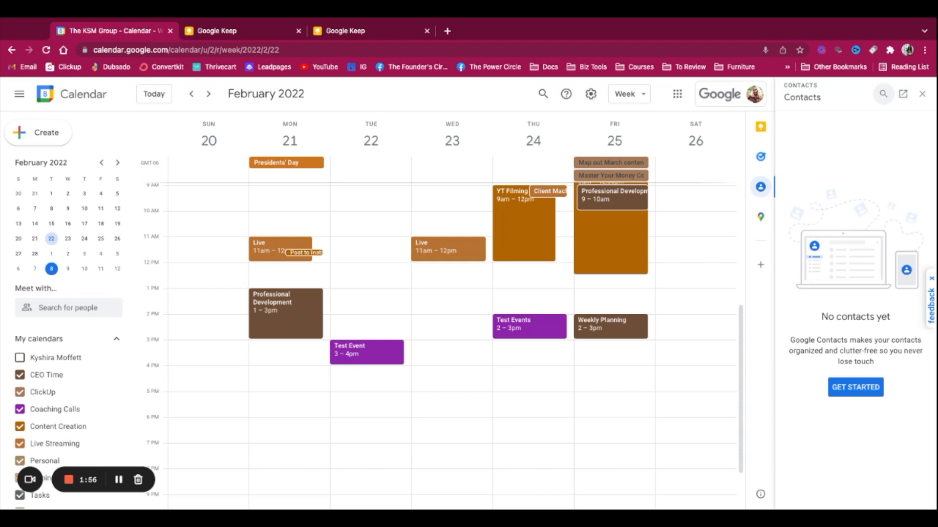
{"action": "left_click", "coordinate": [760, 216]}
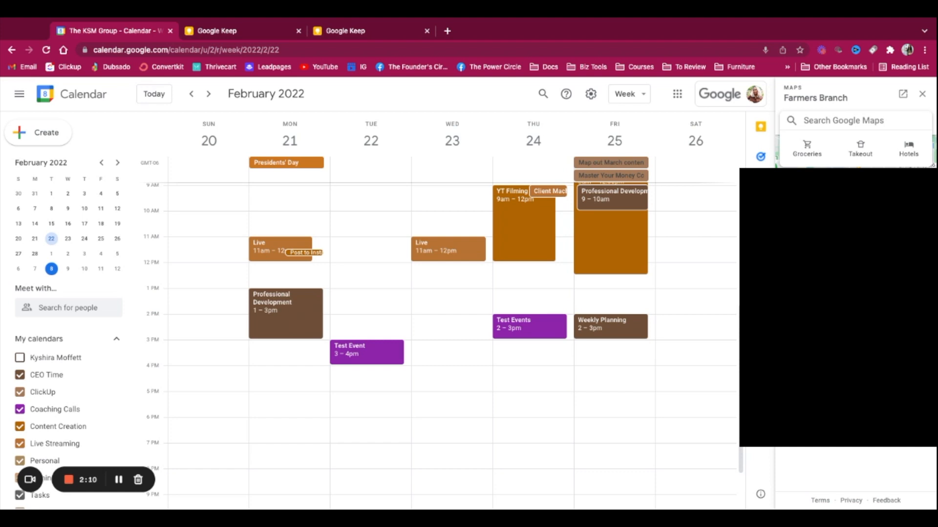
{"action": "left_click", "coordinate": [922, 93]}
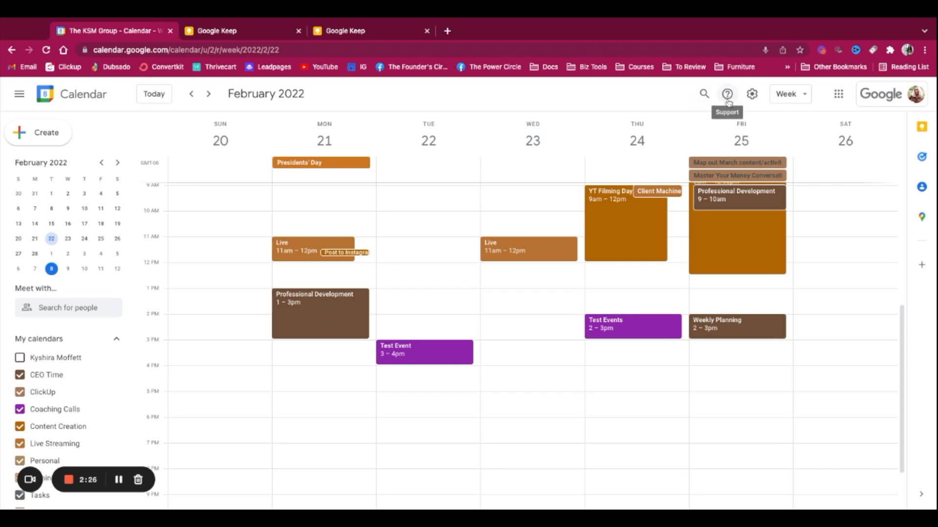
Step: Open the calendar settings, check the available languages, and choose United States as the country
{"action": "left_click", "coordinate": [753, 95]}
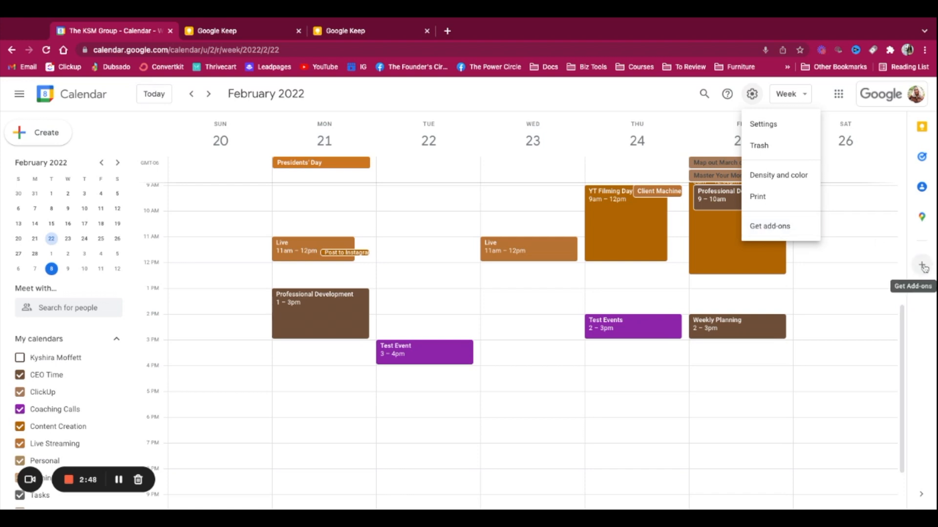
{"action": "left_click", "coordinate": [792, 129]}
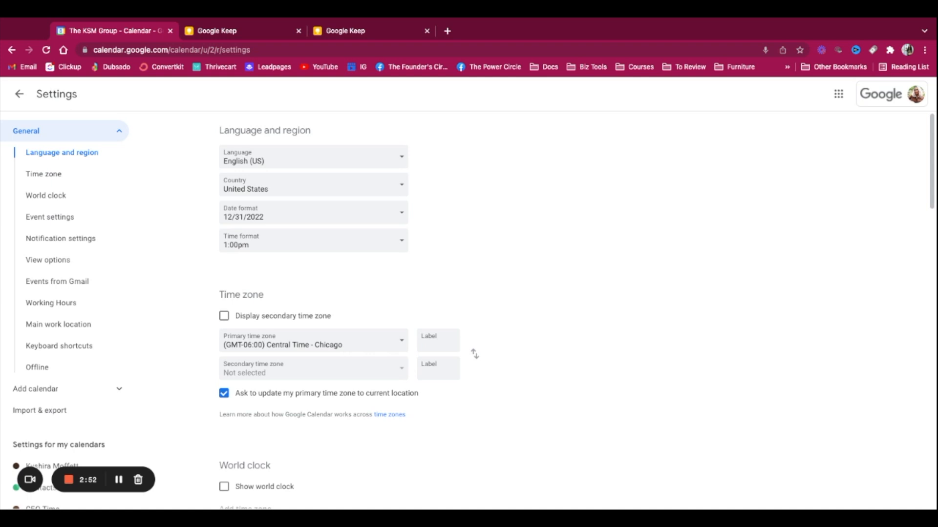
{"action": "left_click", "coordinate": [310, 164]}
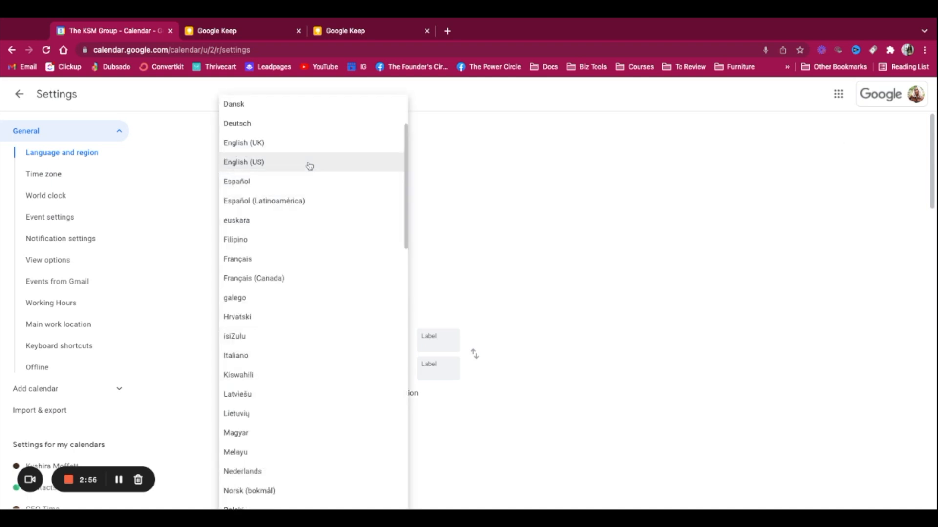
{"action": "left_click", "coordinate": [492, 186]}
{"action": "left_click", "coordinate": [342, 191]}
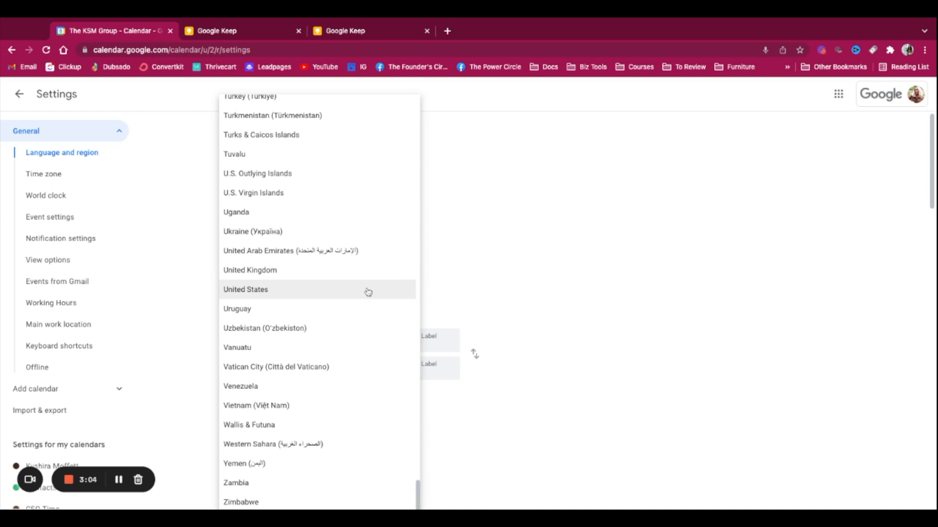
{"action": "left_click", "coordinate": [385, 293]}
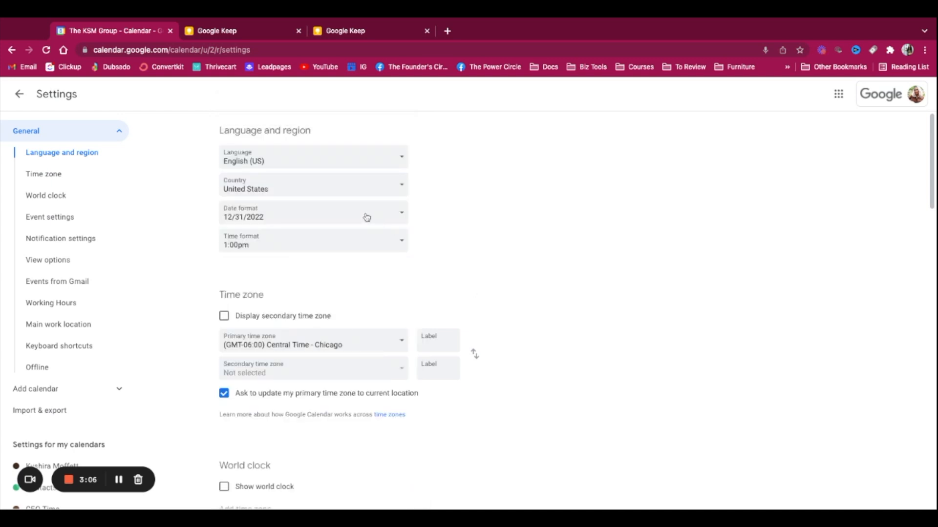
Step: Choose 12/31/2022 as the date format and check the available time formats
{"action": "left_click", "coordinate": [330, 224]}
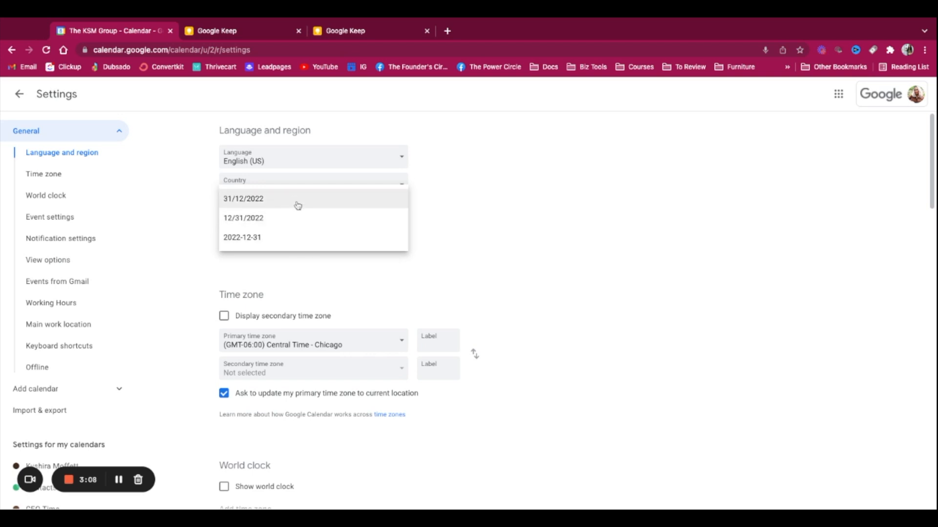
{"action": "left_click", "coordinate": [276, 217]}
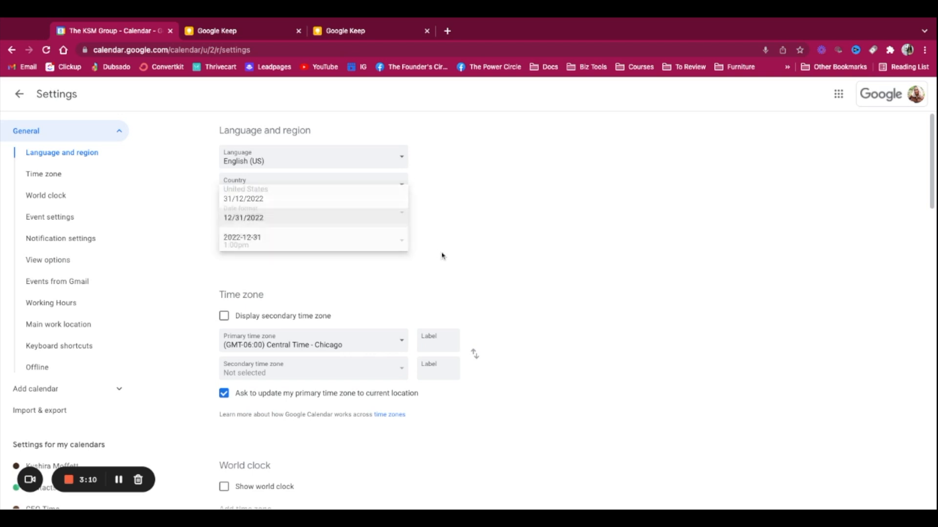
{"action": "left_click", "coordinate": [360, 244]}
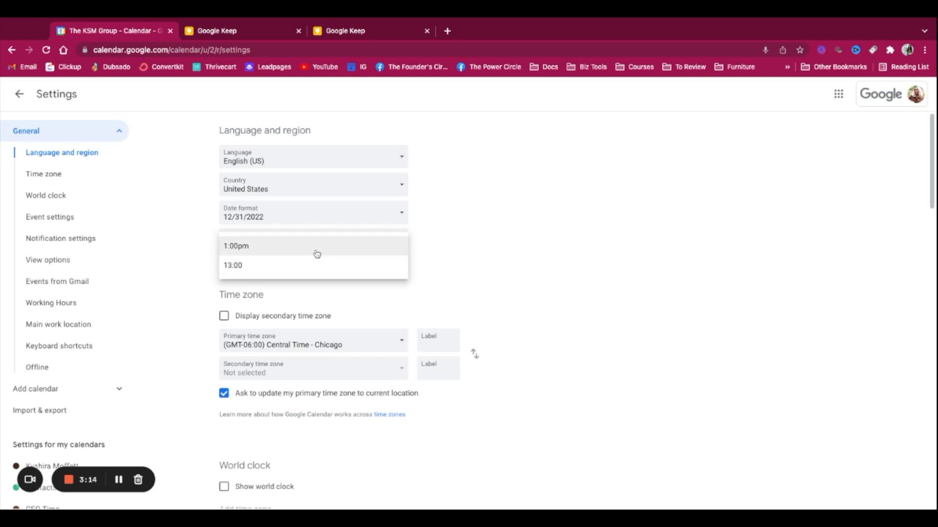
{"action": "left_click", "coordinate": [439, 261]}
Step: Display a secondary time zone and set it to (GMT-05:00) Eastern Time - New York
{"action": "scroll", "coordinate": [439, 262], "scroll_direction": "down", "scroll_amount": 2}
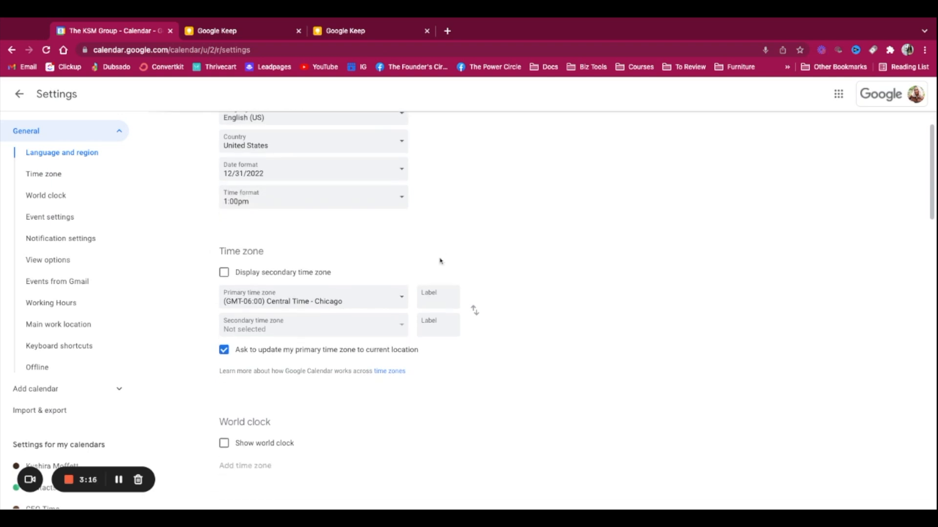
{"action": "scroll", "coordinate": [315, 210], "scroll_direction": "down", "scroll_amount": 1}
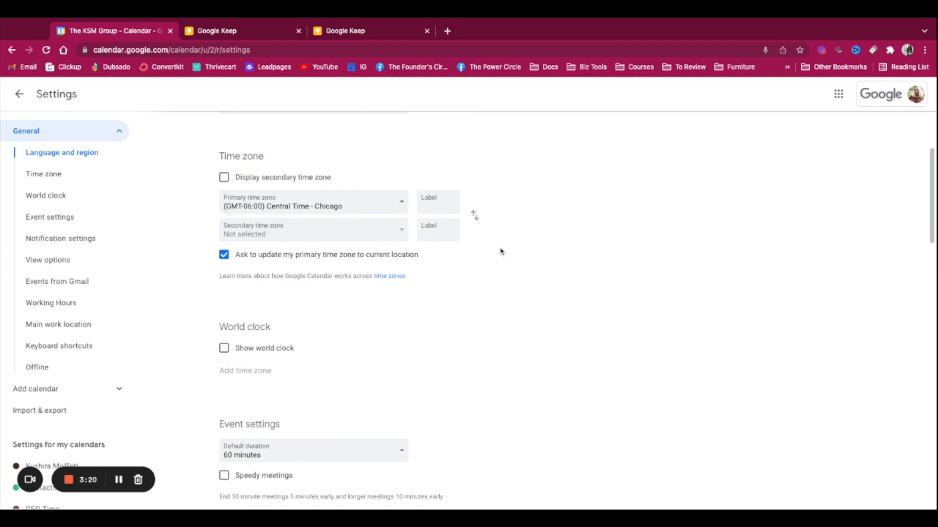
{"action": "left_click", "coordinate": [299, 178]}
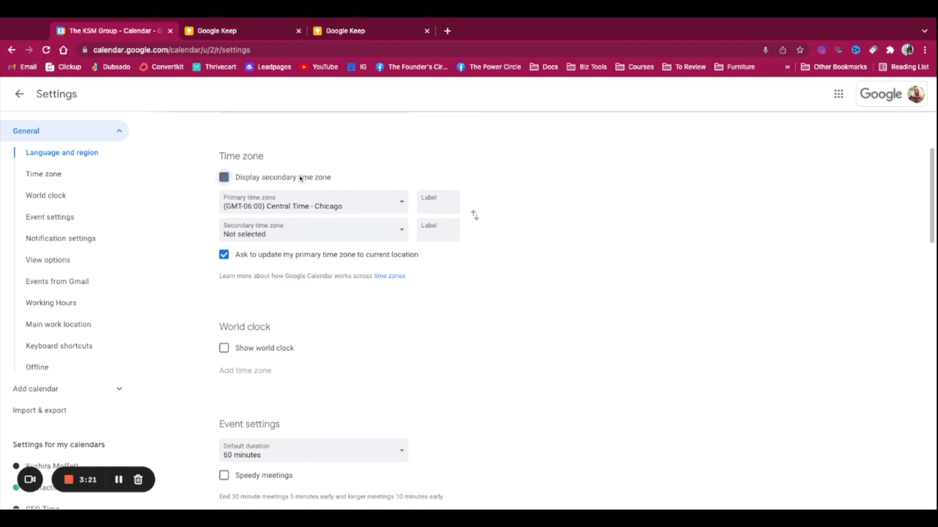
{"action": "left_click", "coordinate": [351, 238]}
{"action": "left_click", "coordinate": [373, 153]}
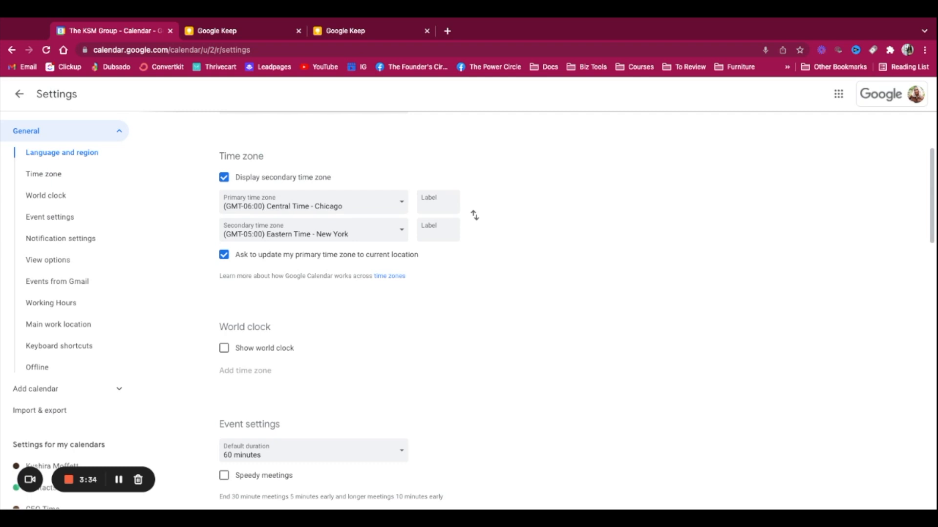
Step: Set the default event duration to 30 minutes in the event settings
{"action": "scroll", "coordinate": [342, 313], "scroll_direction": "down", "scroll_amount": 5}
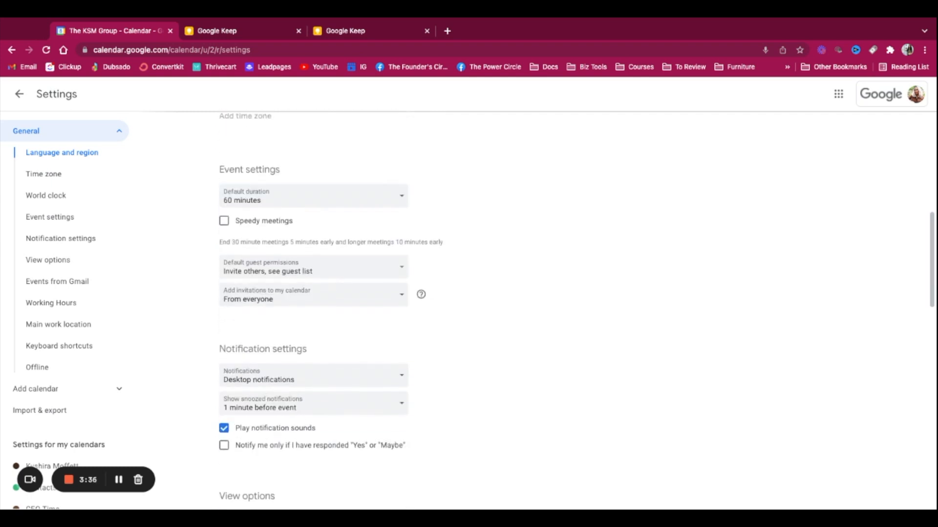
{"action": "scroll", "coordinate": [331, 313], "scroll_direction": "down", "scroll_amount": 4}
{"action": "scroll", "coordinate": [330, 313], "scroll_direction": "up", "scroll_amount": 4}
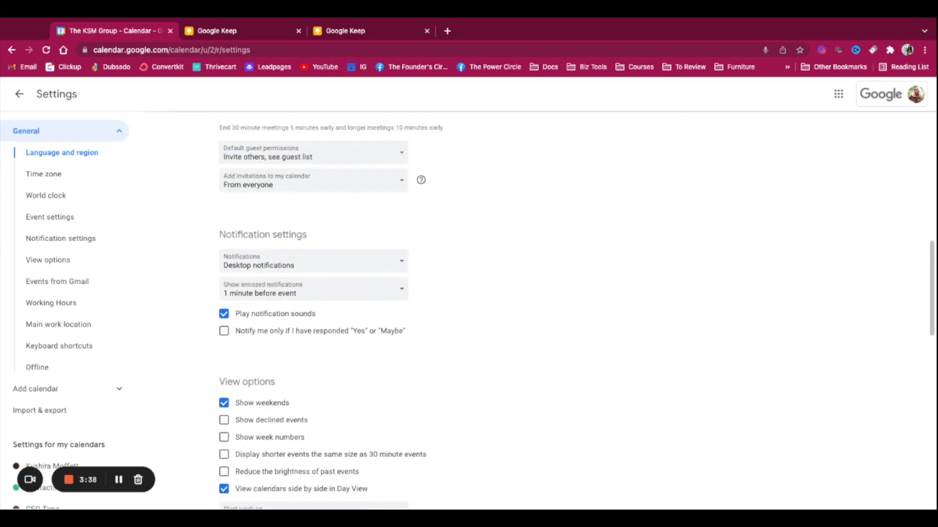
{"action": "scroll", "coordinate": [342, 313], "scroll_direction": "up", "scroll_amount": 3}
{"action": "scroll", "coordinate": [342, 313], "scroll_direction": "down", "scroll_amount": 1}
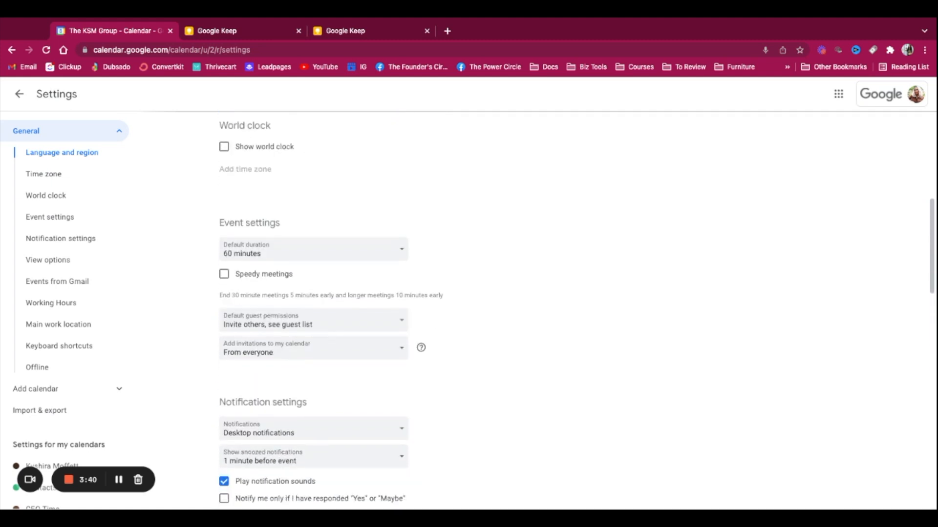
{"action": "scroll", "coordinate": [342, 313], "scroll_direction": "down", "scroll_amount": 1}
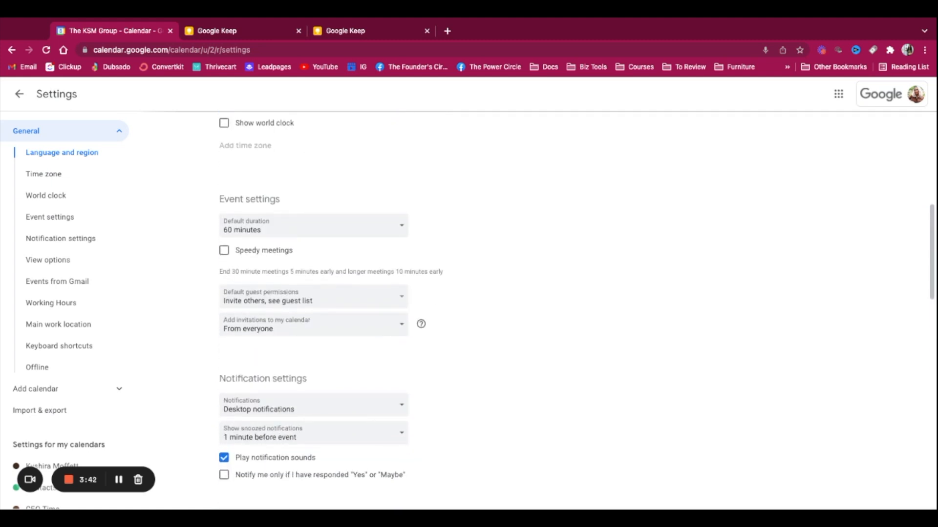
{"action": "left_click", "coordinate": [295, 234]}
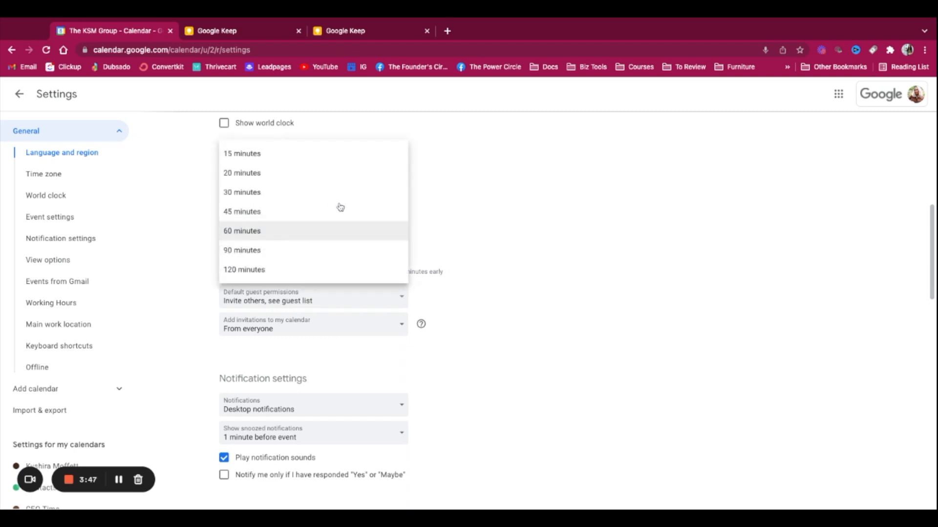
{"action": "left_click", "coordinate": [242, 192]}
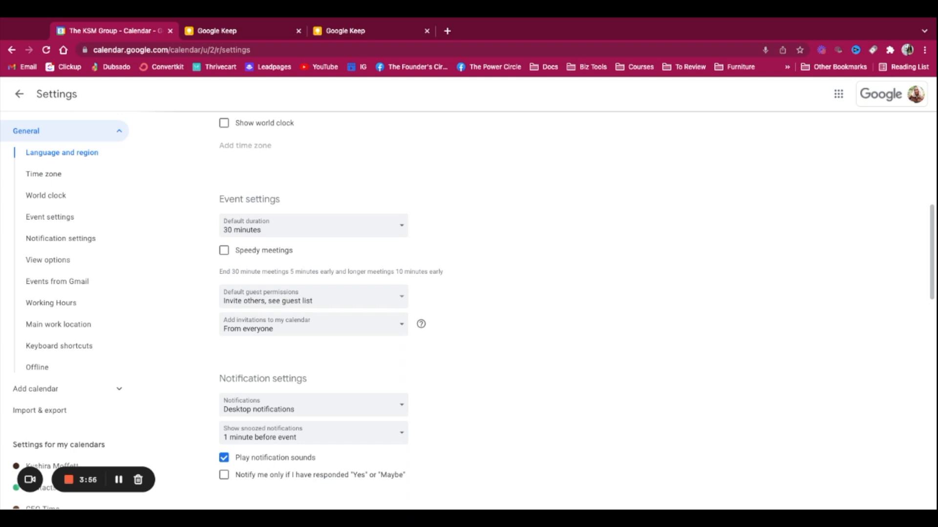
Step: Review the notification, view, Gmail event, working hours and remaining general settings
{"action": "scroll", "coordinate": [576, 312], "scroll_direction": "down", "scroll_amount": 5}
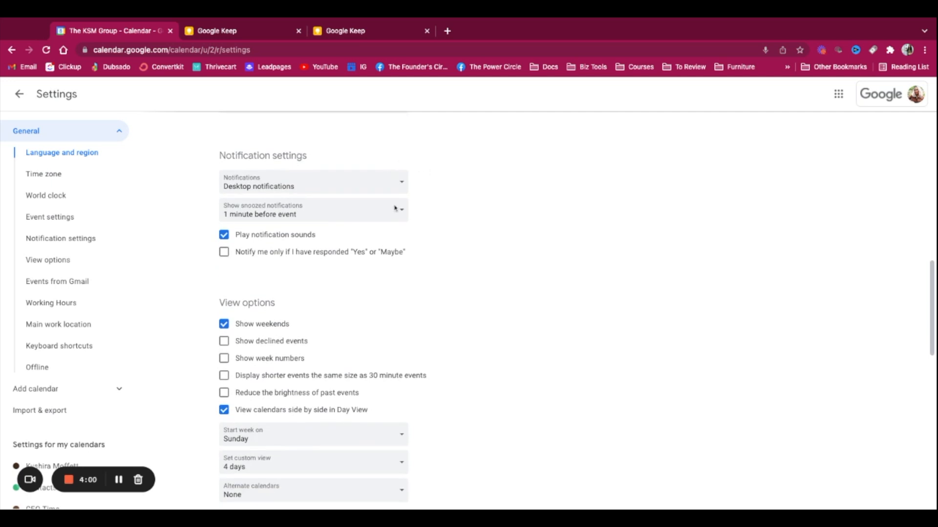
{"action": "scroll", "coordinate": [320, 175], "scroll_direction": "down", "scroll_amount": 2}
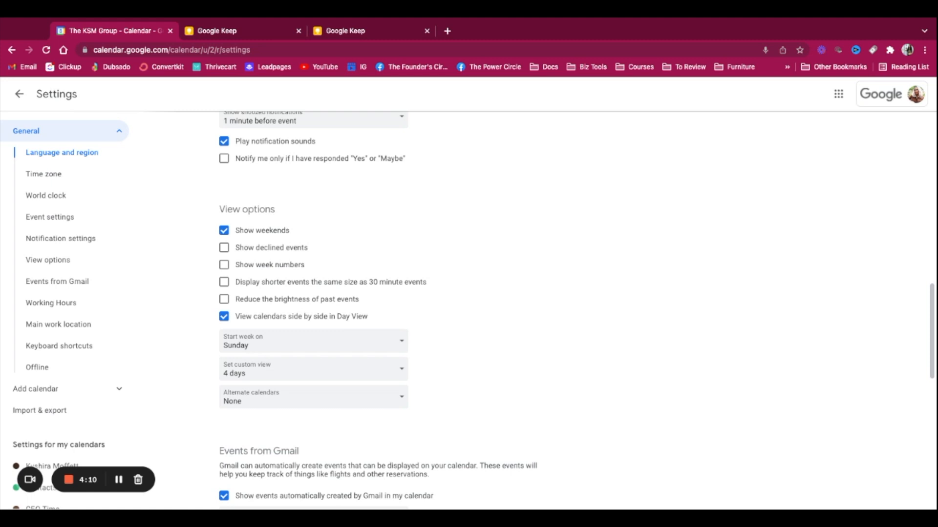
{"action": "scroll", "coordinate": [489, 313], "scroll_direction": "down", "scroll_amount": 9}
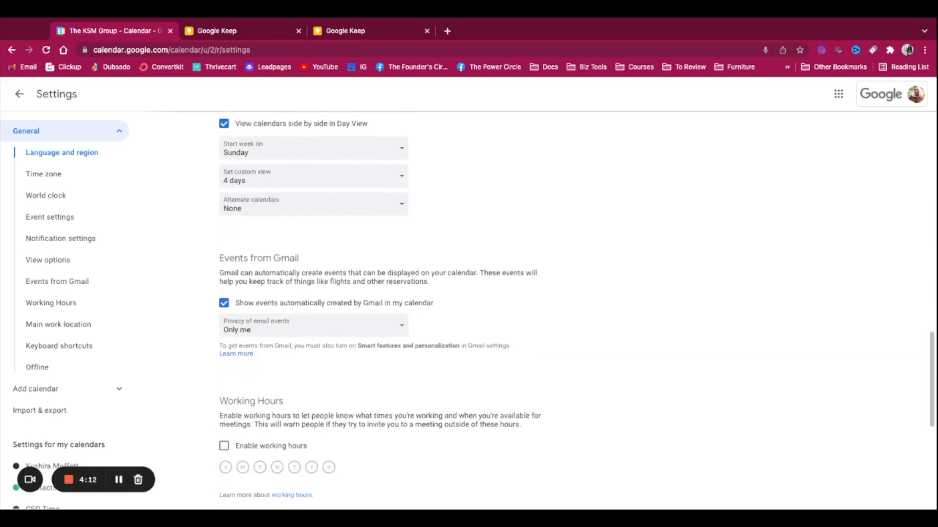
{"action": "scroll", "coordinate": [489, 313], "scroll_direction": "down", "scroll_amount": 1}
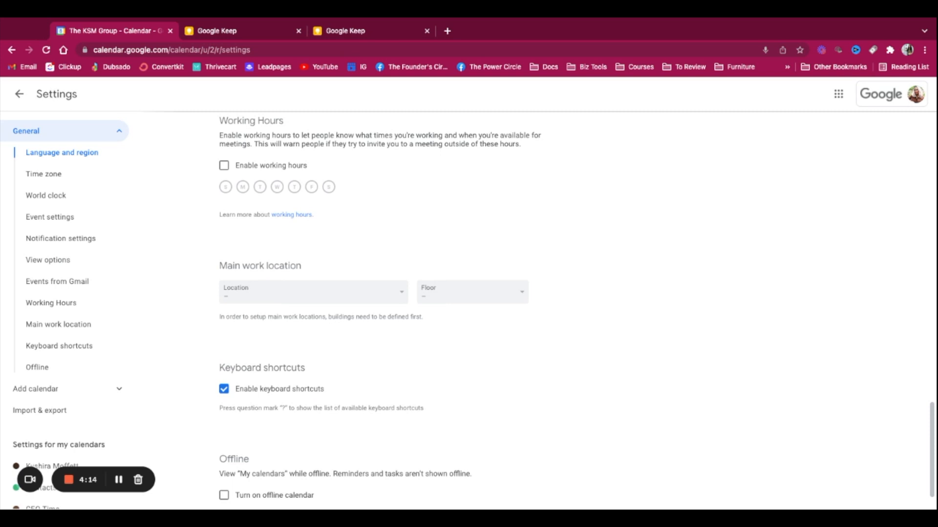
Step: Look over the working hours, work location, keyboard shortcut and offline settings, and return to the weekly calendar
{"action": "scroll", "coordinate": [488, 312], "scroll_direction": "up", "scroll_amount": 1}
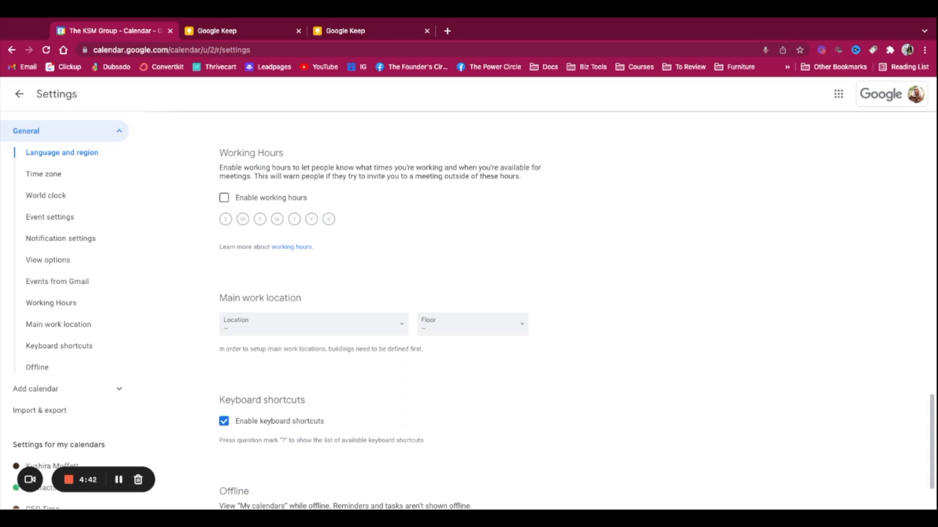
{"action": "scroll", "coordinate": [577, 321], "scroll_direction": "down", "scroll_amount": 2}
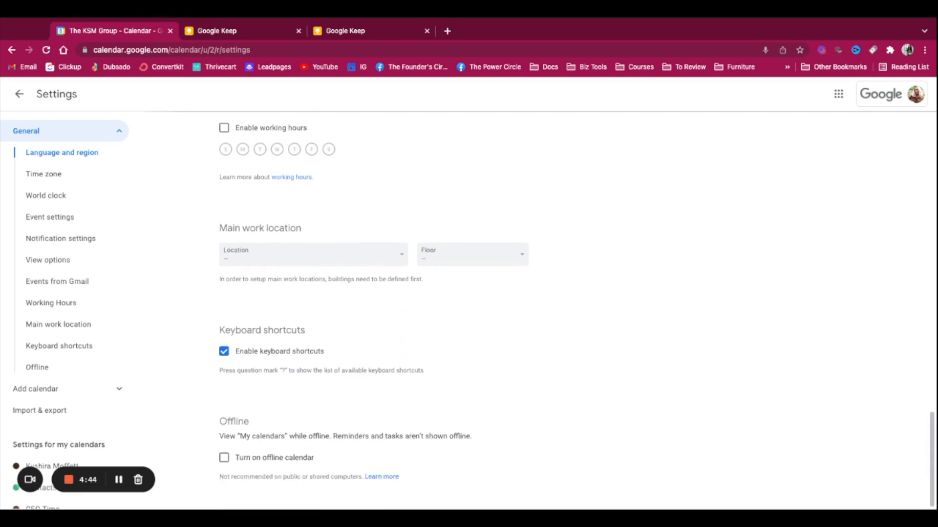
{"action": "left_click", "coordinate": [19, 94]}
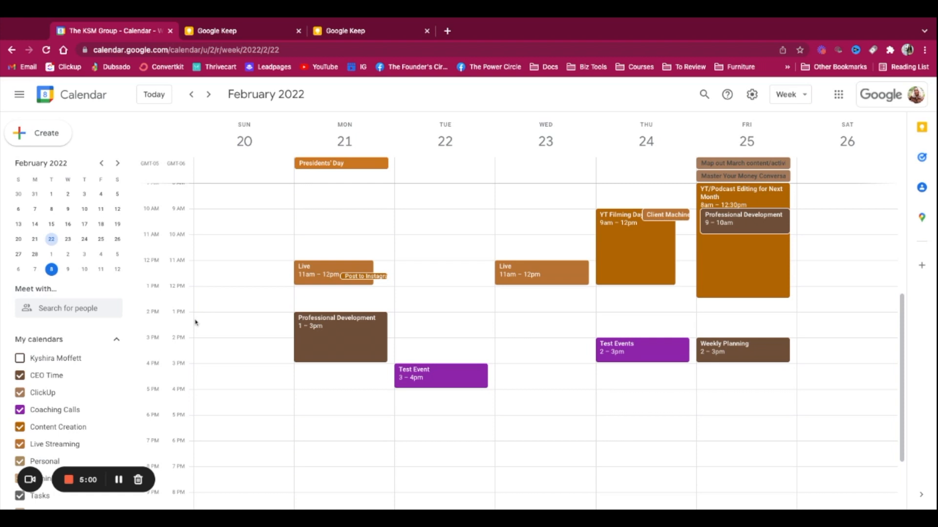
{"action": "left_click", "coordinate": [41, 135]}
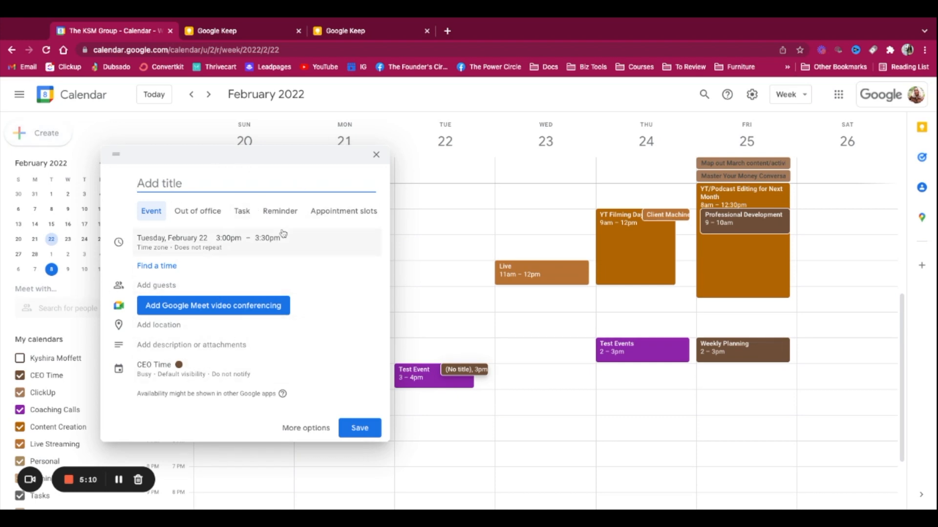
{"action": "left_click", "coordinate": [375, 154]}
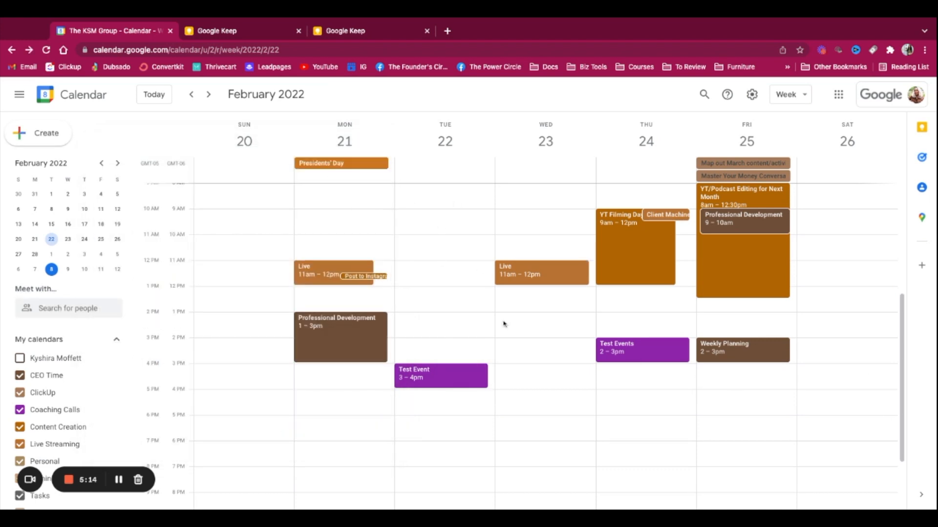
{"action": "left_click", "coordinate": [427, 270]}
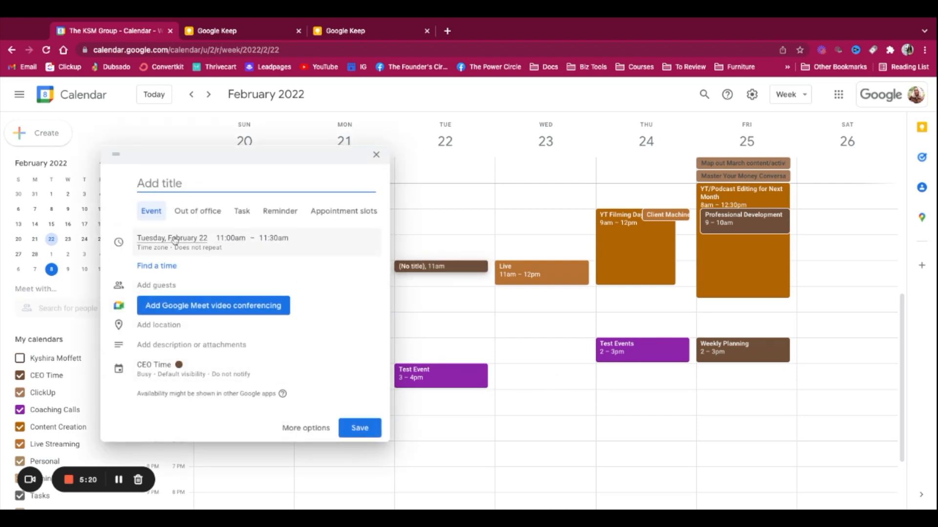
{"action": "left_click", "coordinate": [376, 155]}
Step: Start a new event with its full options shown and title it "Brand Strategy Meeting"
{"action": "left_click", "coordinate": [44, 133]}
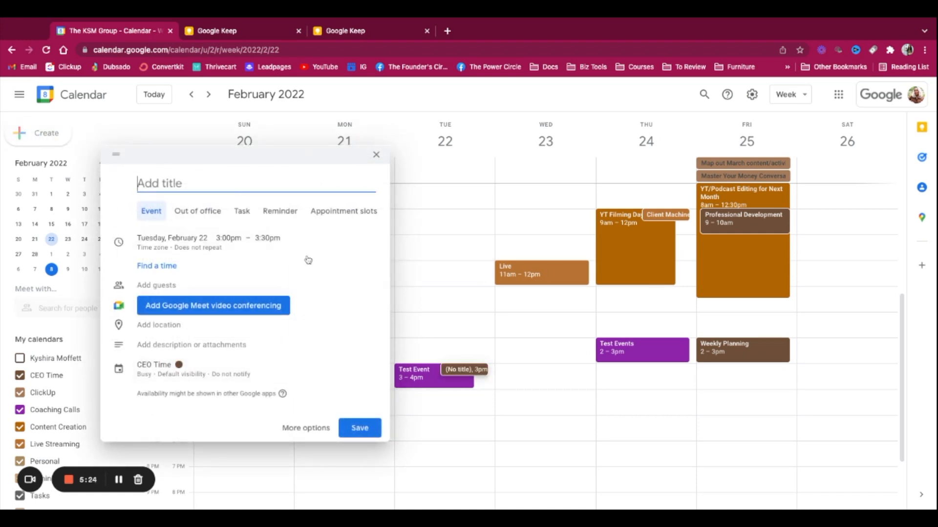
{"action": "left_click", "coordinate": [307, 427]}
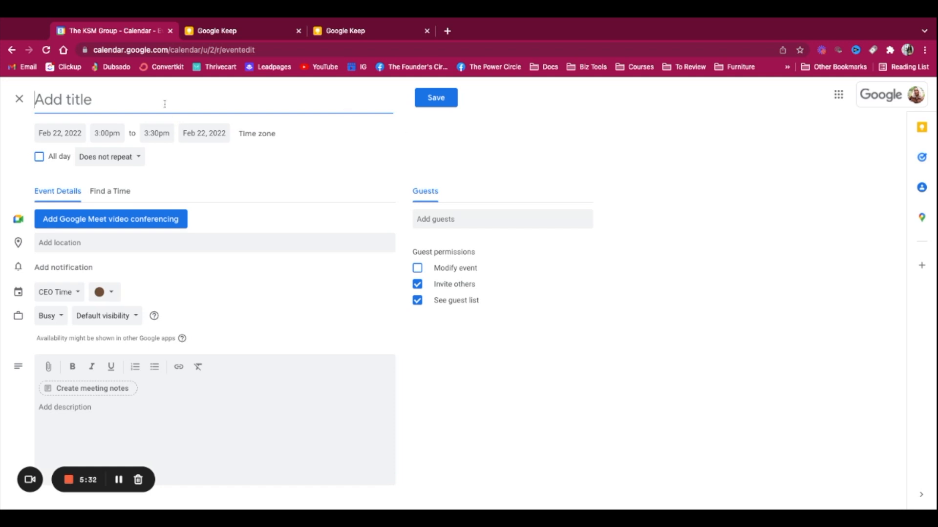
{"action": "type", "text": "Brand Strategy Meeting"}
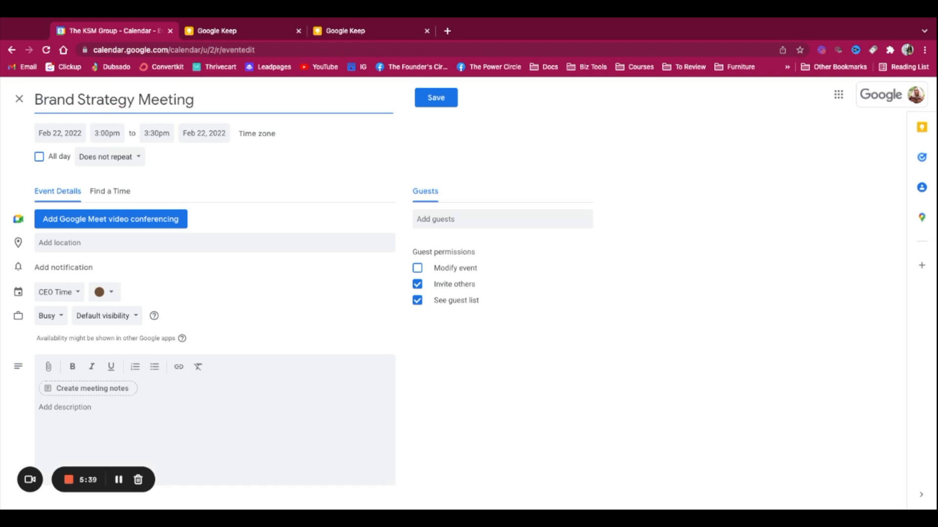
Step: Schedule the Brand Strategy Meeting for Feb 25, 2022 with a start time of 2:30pm
{"action": "left_click", "coordinate": [48, 133]}
{"action": "left_click", "coordinate": [147, 233]}
{"action": "left_click", "coordinate": [110, 136]}
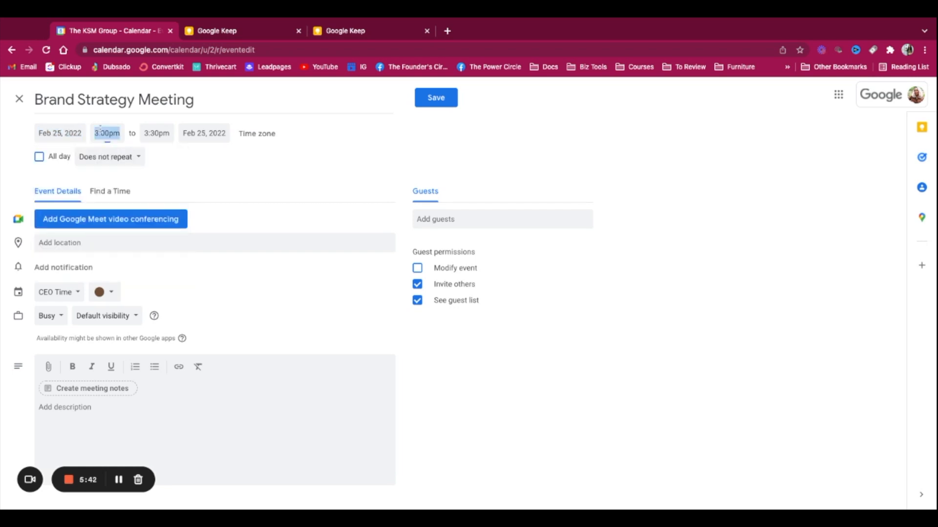
{"action": "left_click", "coordinate": [116, 158]}
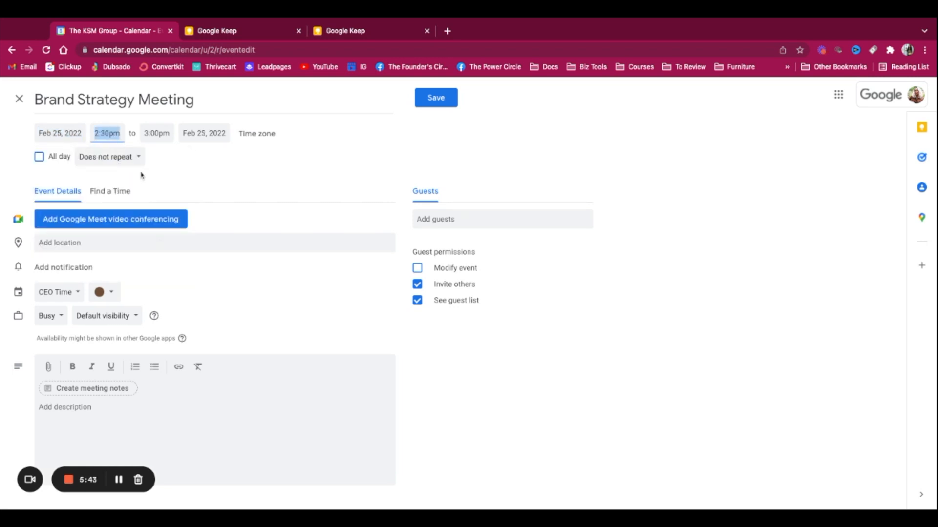
{"action": "left_click", "coordinate": [40, 160]}
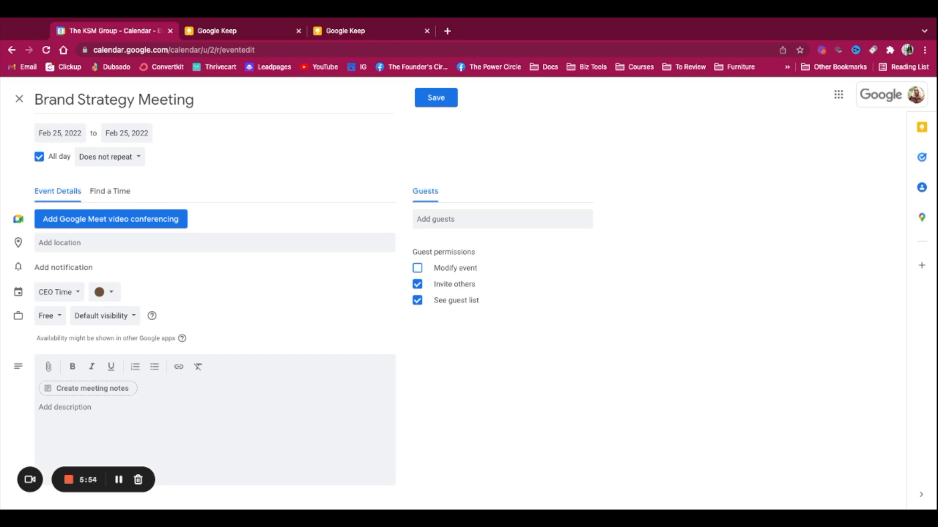
{"action": "left_click", "coordinate": [39, 157]}
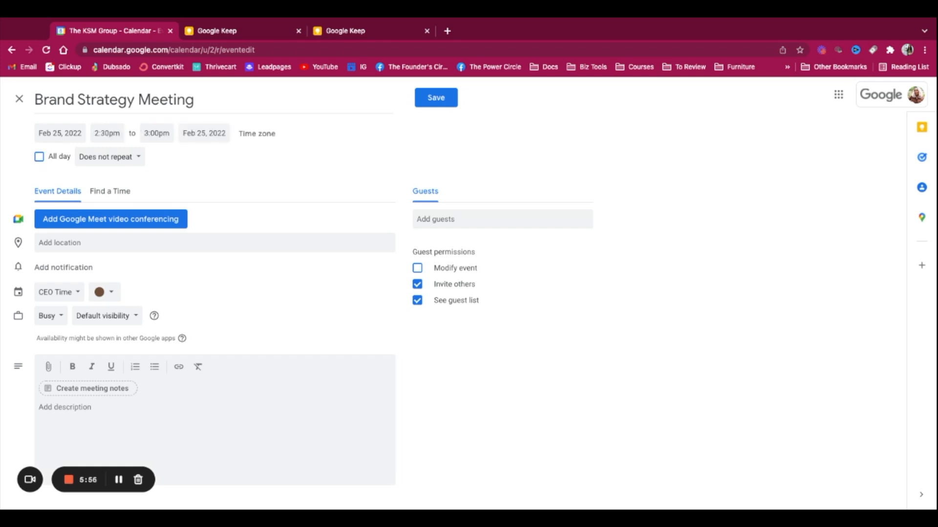
{"action": "left_click", "coordinate": [102, 159]}
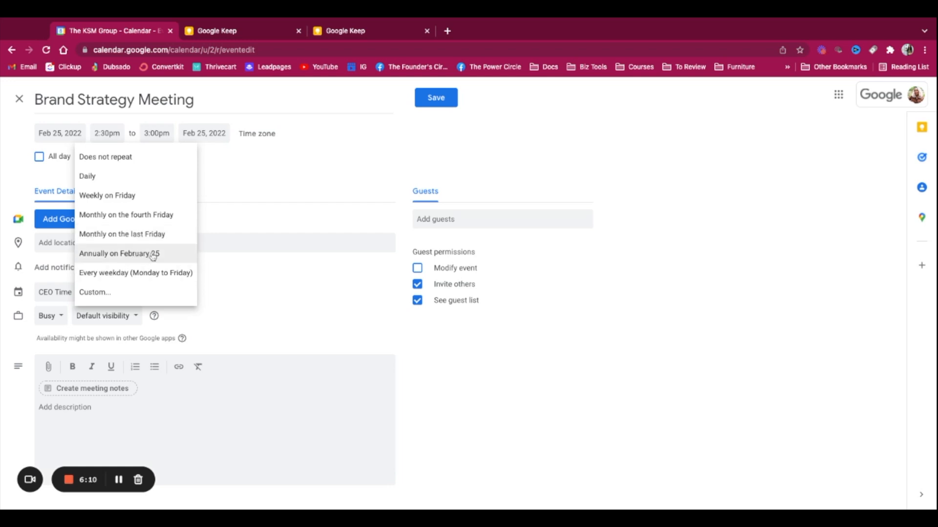
{"action": "left_click", "coordinate": [142, 292]}
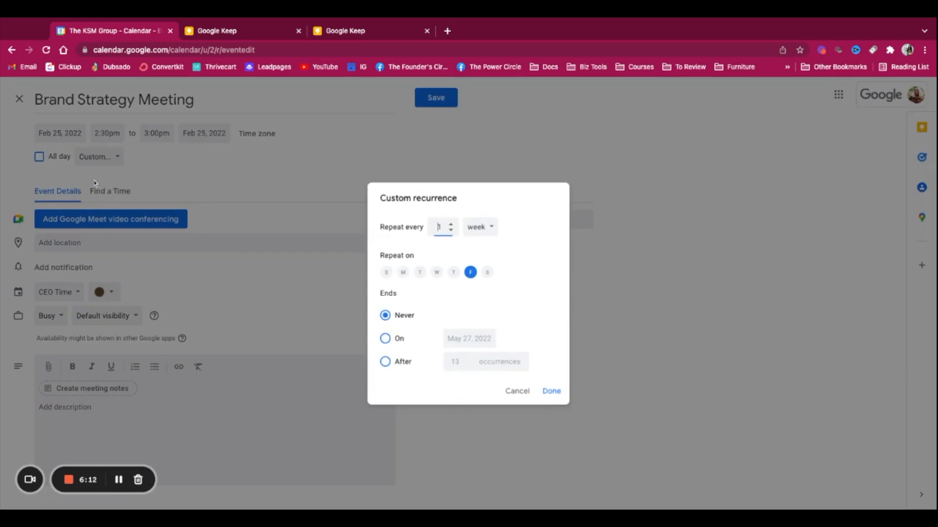
{"action": "left_click", "coordinate": [481, 226]}
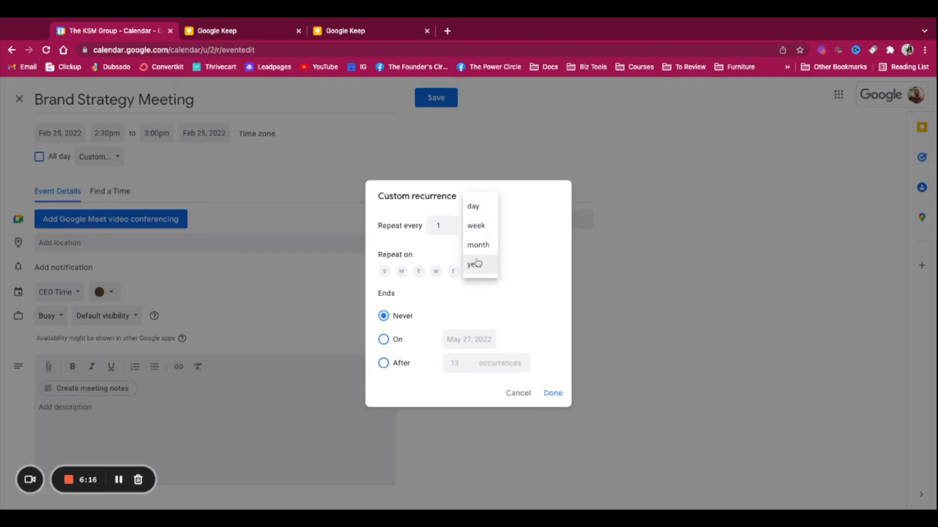
{"action": "left_click", "coordinate": [530, 315]}
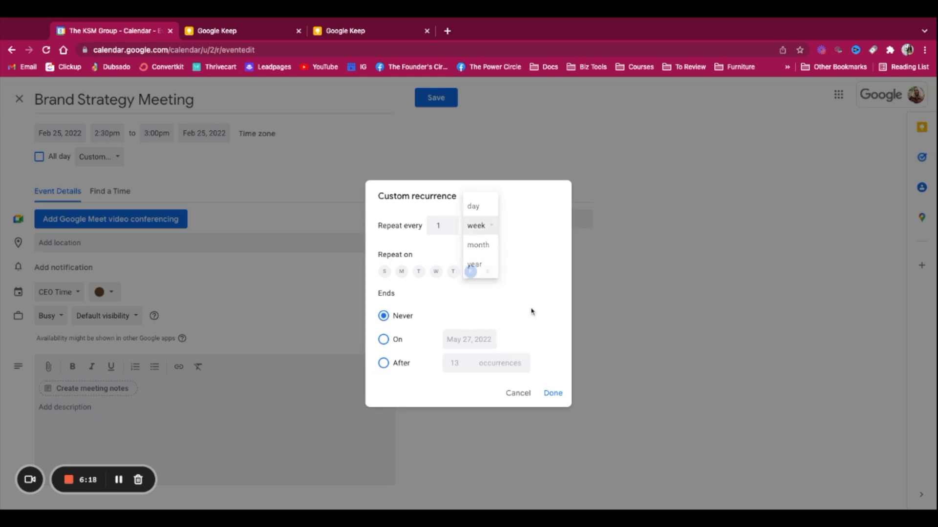
{"action": "left_click", "coordinate": [511, 394]}
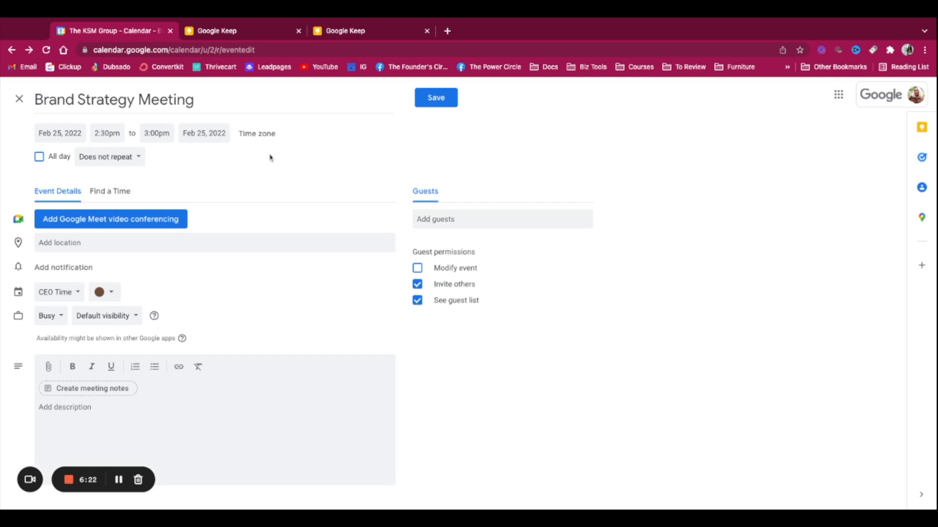
Step: Set the event's time zone to (GMT-06:00) Central Time - Chicago and check the day's schedule for a free time
{"action": "left_click", "coordinate": [259, 138]}
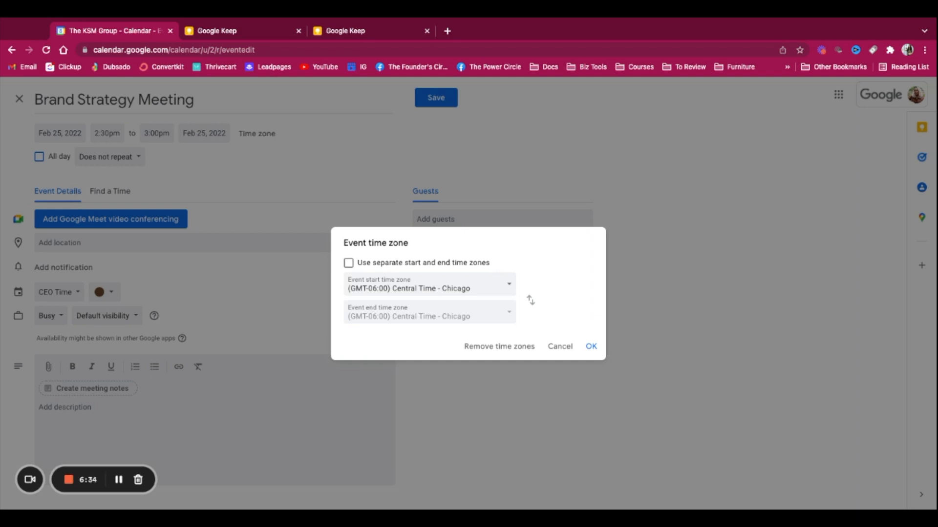
{"action": "left_click", "coordinate": [447, 291]}
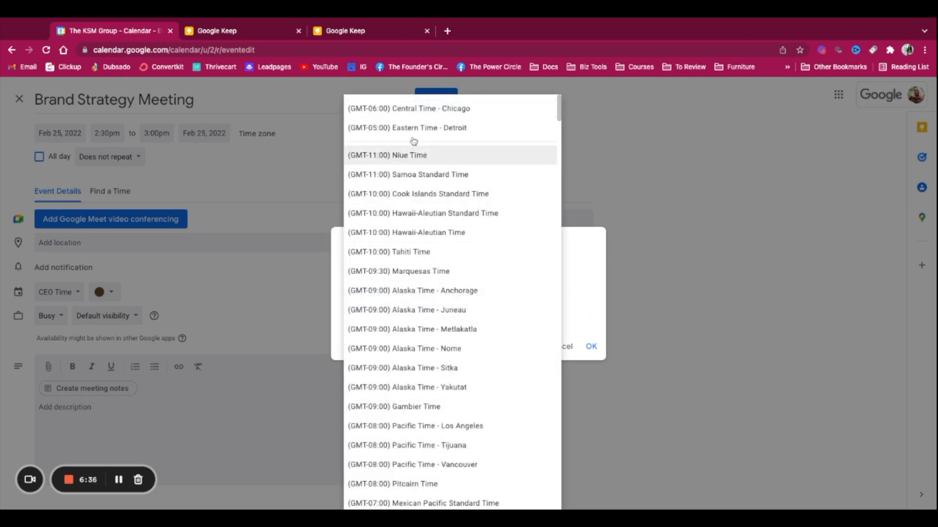
{"action": "left_click", "coordinate": [414, 108]}
{"action": "left_click", "coordinate": [591, 346]}
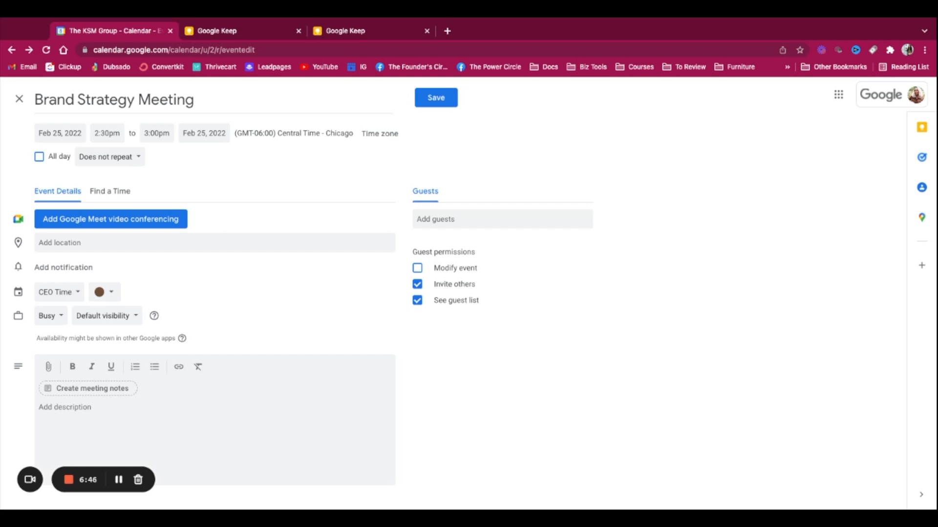
{"action": "left_click", "coordinate": [103, 198]}
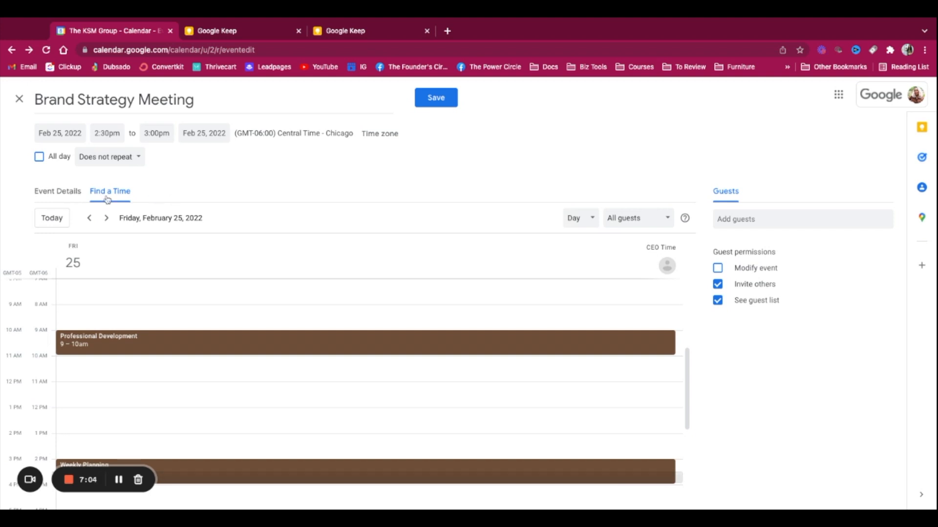
{"action": "left_click", "coordinate": [55, 196]}
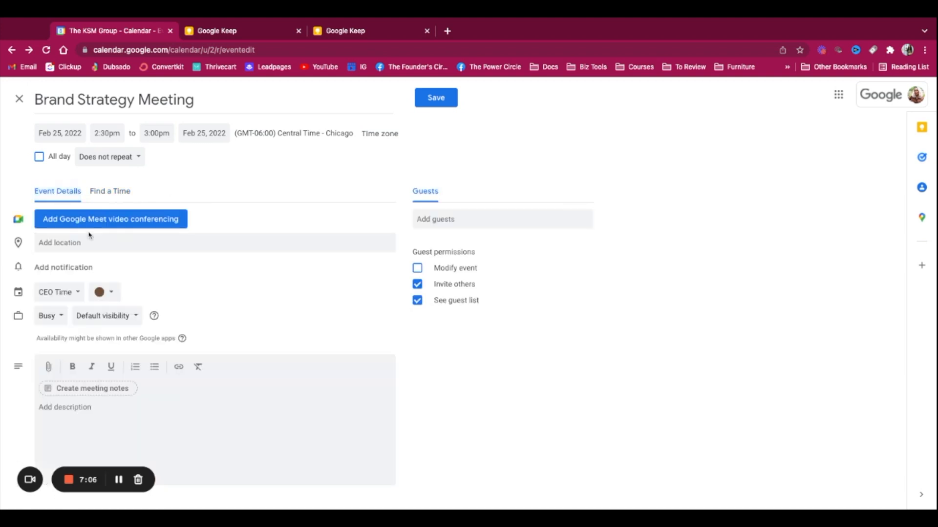
Step: Set the event's location to "Zoom"
{"action": "left_click", "coordinate": [176, 249]}
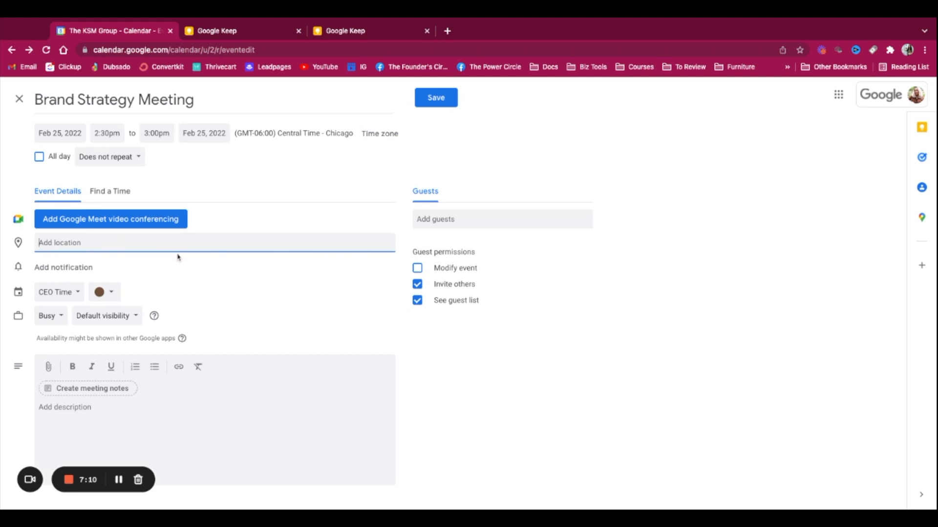
{"action": "type", "text": "Zoom"}
{"action": "key", "text": "Tab"}
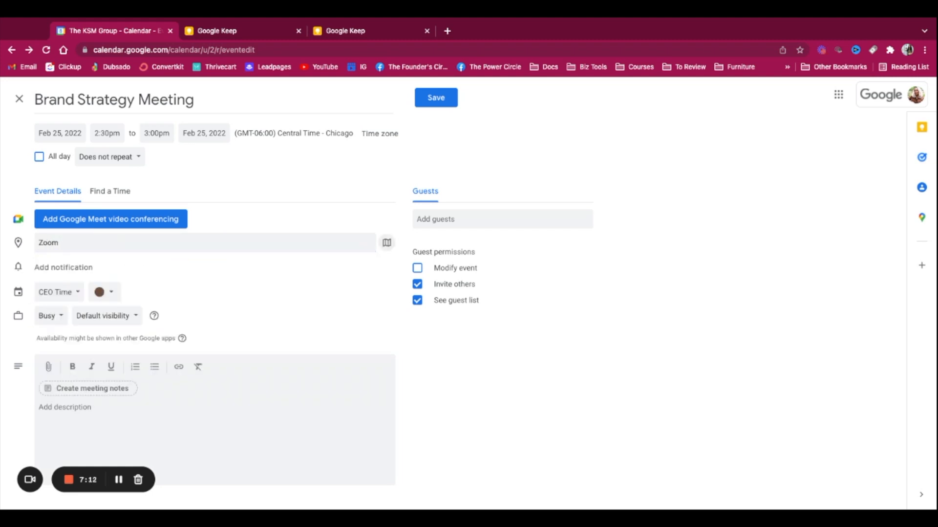
{"action": "left_click", "coordinate": [92, 245]}
{"action": "key", "text": "BackSpace"}
{"action": "key", "text": "BackSpace"}
{"action": "key", "text": "BackSpace"}
{"action": "key", "text": "BackSpace"}
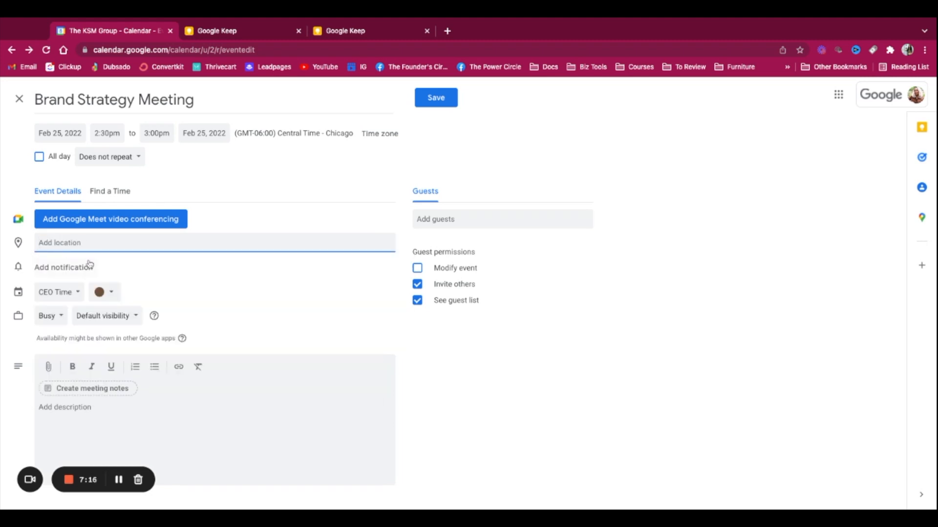
{"action": "type", "text": "zoo"}
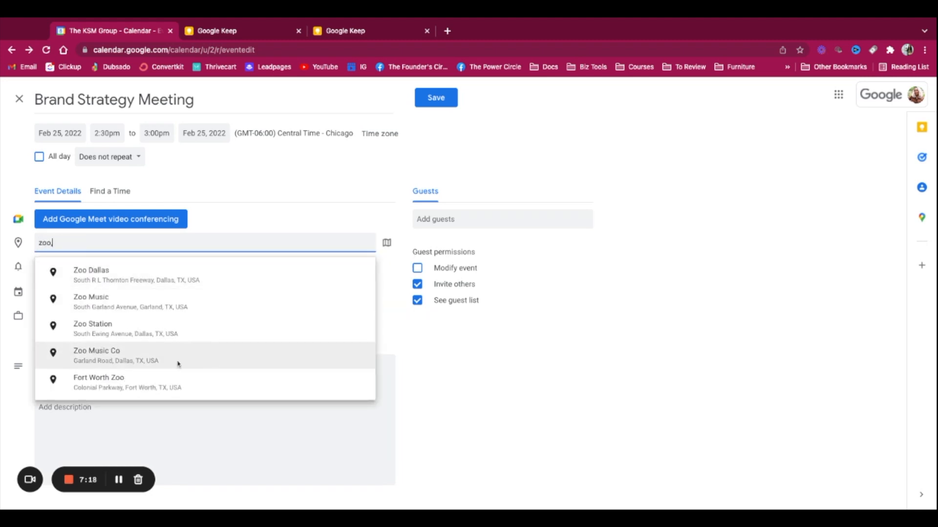
{"action": "type", "text": ","}
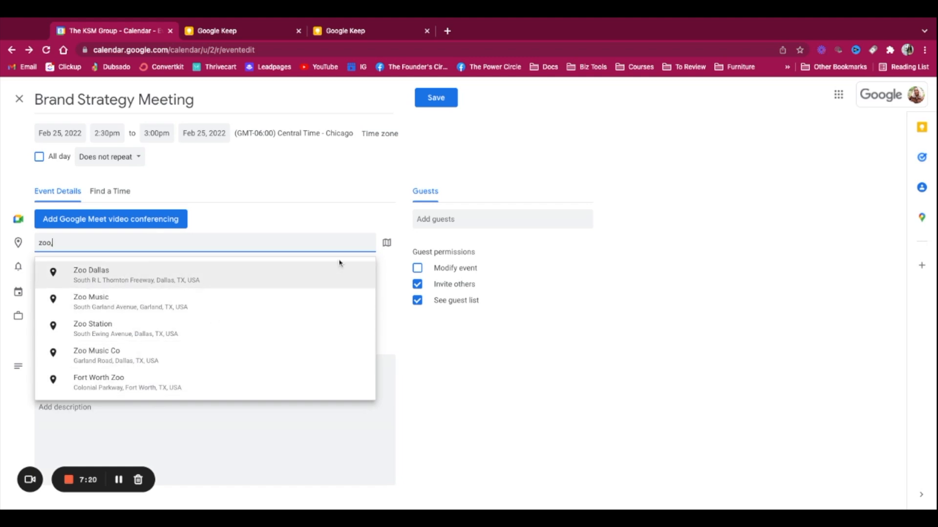
{"action": "key", "text": "BackSpace"}
{"action": "key", "text": "BackSpace"}
{"action": "key", "text": "BackSpace"}
{"action": "key", "text": "BackSpace"}
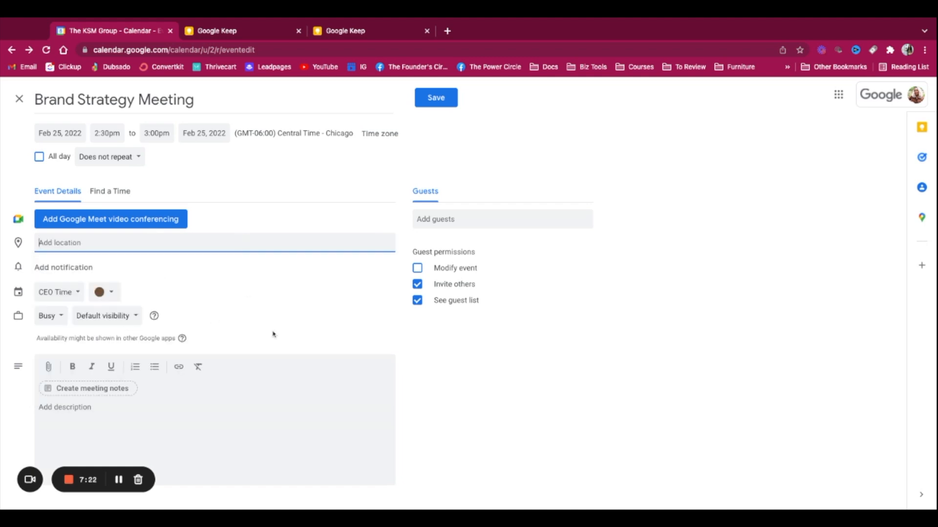
{"action": "type", "text": "Zoom"}
{"action": "key", "text": "Escape"}
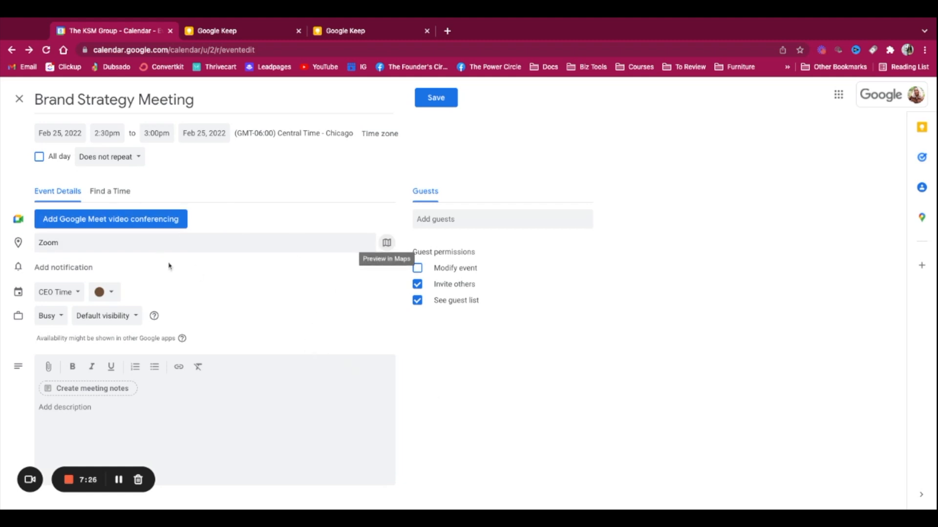
{"action": "left_click", "coordinate": [118, 224]}
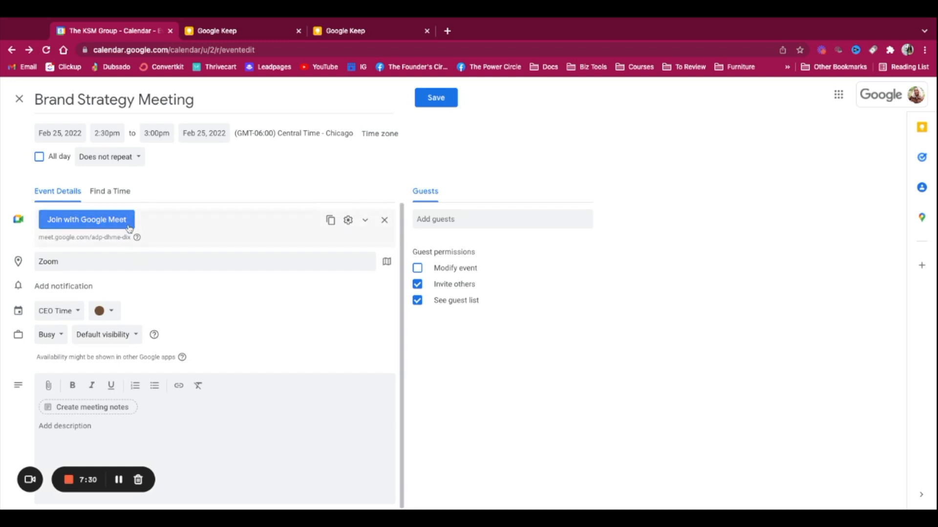
{"action": "left_click", "coordinate": [384, 220]}
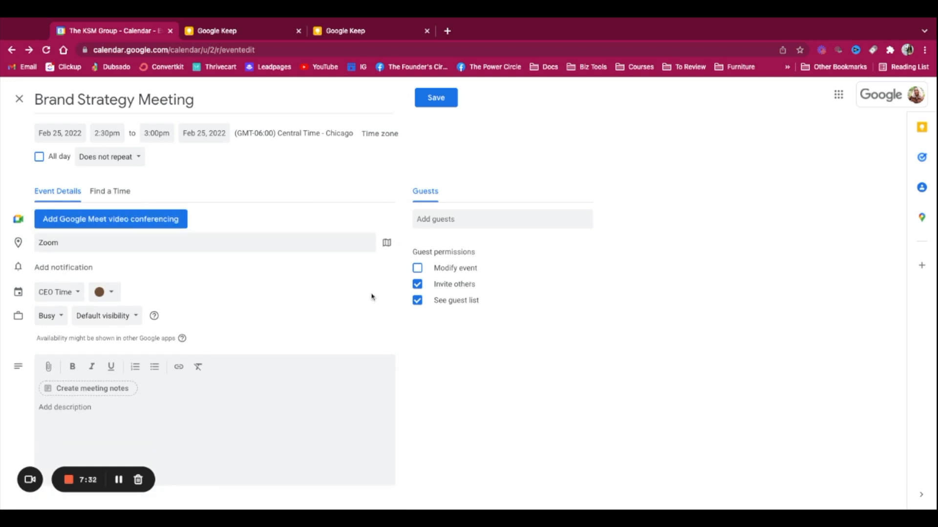
Step: Add a notification for 30 minutes before the Brand Strategy Meeting
{"action": "left_click", "coordinate": [58, 267]}
{"action": "left_click", "coordinate": [150, 268]}
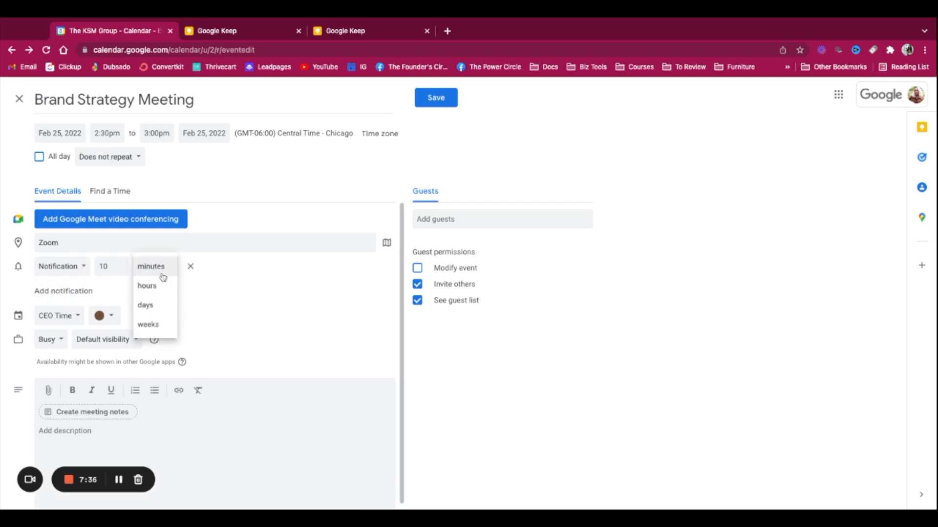
{"action": "left_click", "coordinate": [151, 269]}
{"action": "double_click", "coordinate": [109, 266]}
{"action": "type", "text": "30"}
{"action": "left_click", "coordinate": [167, 268]}
{"action": "left_click", "coordinate": [247, 316]}
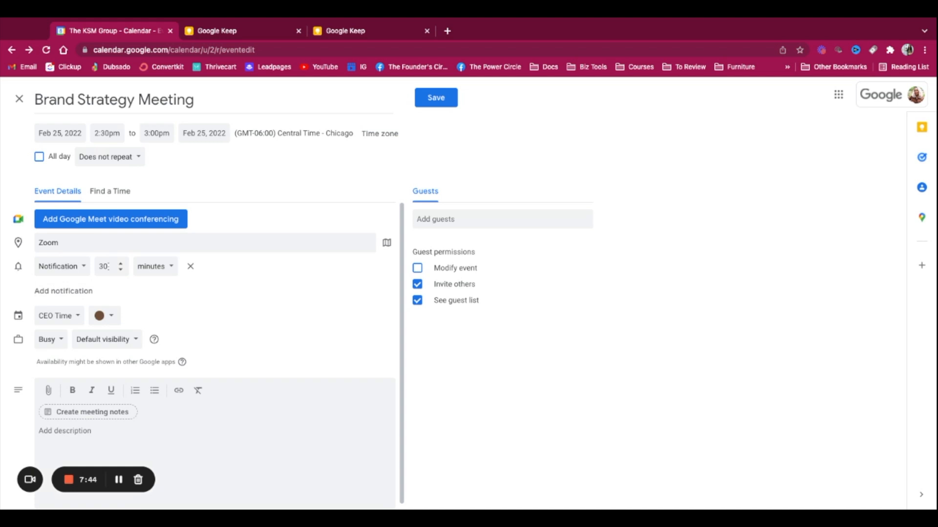
Step: Switch the 30-minute notification to Email and add a second notification to the event
{"action": "left_click", "coordinate": [63, 267]}
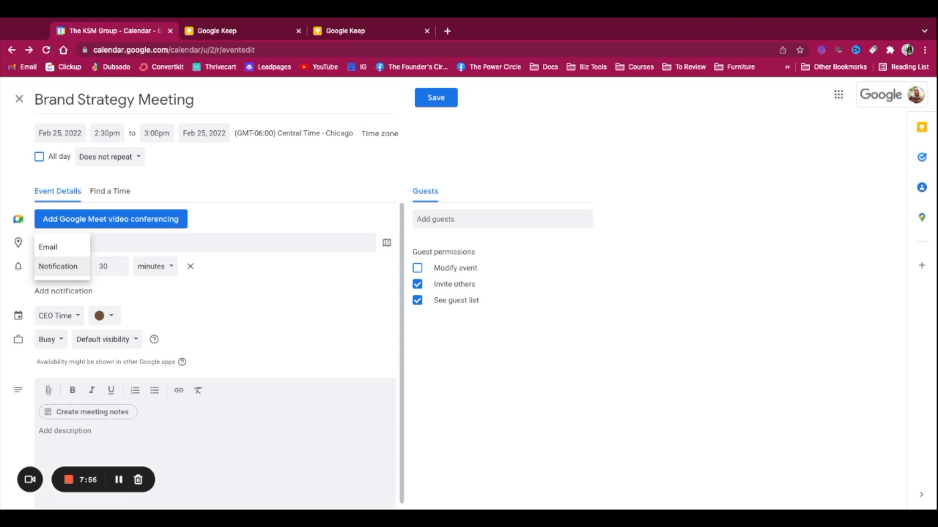
{"action": "left_click", "coordinate": [54, 247]}
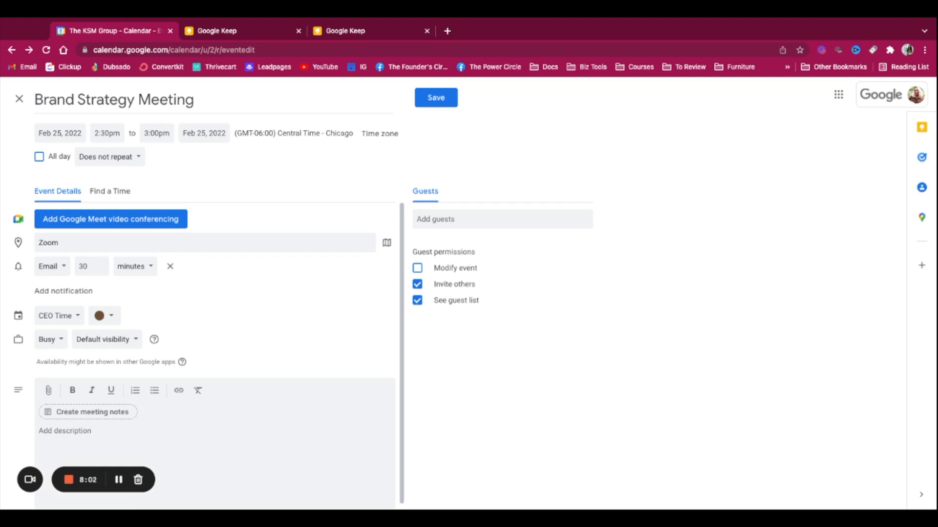
{"action": "left_click", "coordinate": [80, 291]}
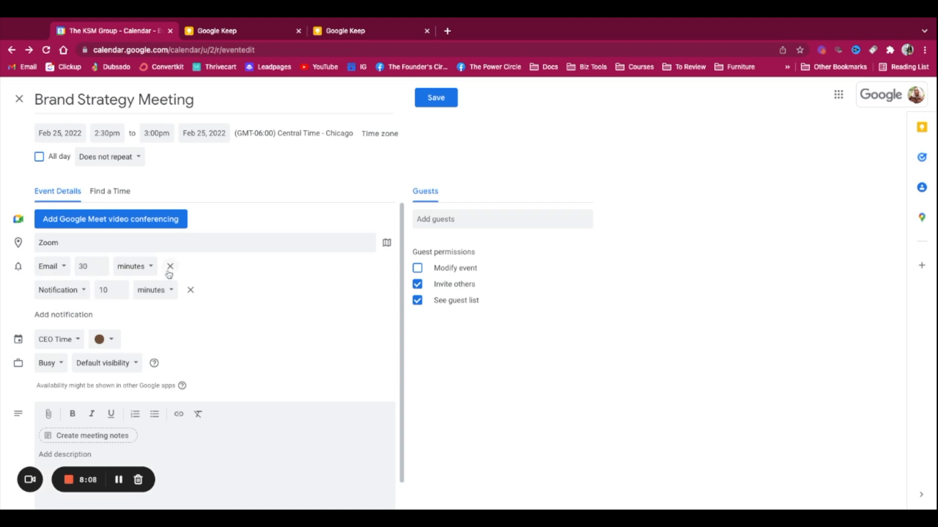
Step: Assign the event to the Content Creation calendar and check the available busy and free status options
{"action": "scroll", "coordinate": [170, 274], "scroll_direction": "down", "scroll_amount": 1}
{"action": "left_click", "coordinate": [47, 318]}
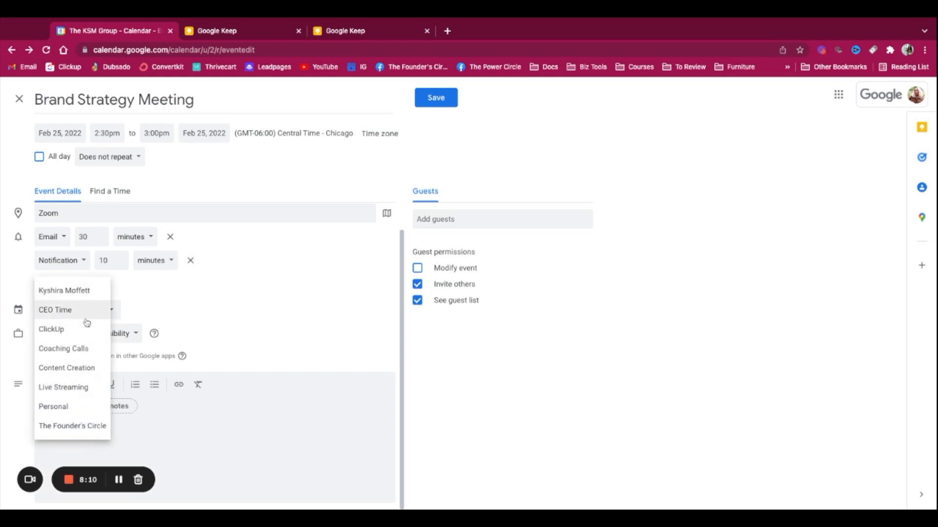
{"action": "left_click", "coordinate": [74, 369]}
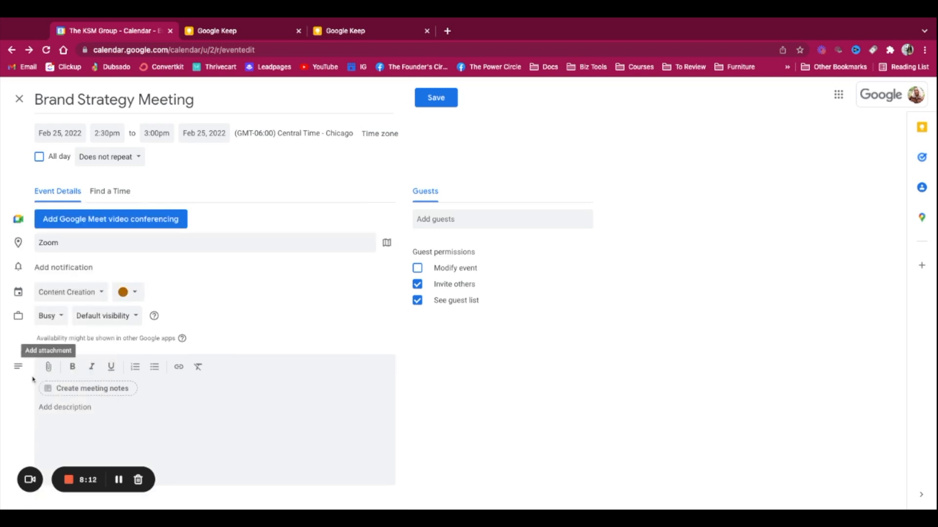
{"action": "left_click", "coordinate": [69, 293]}
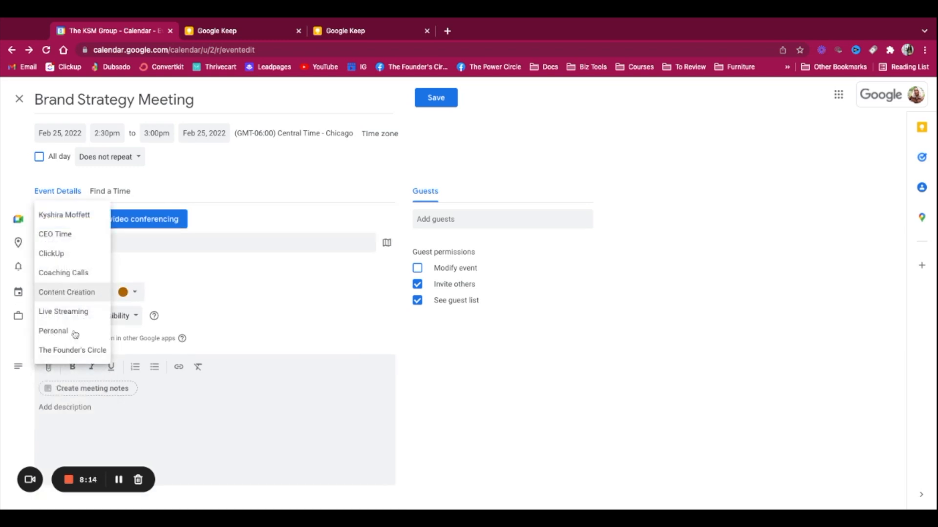
{"action": "left_click", "coordinate": [247, 319]}
{"action": "left_click", "coordinate": [45, 318]}
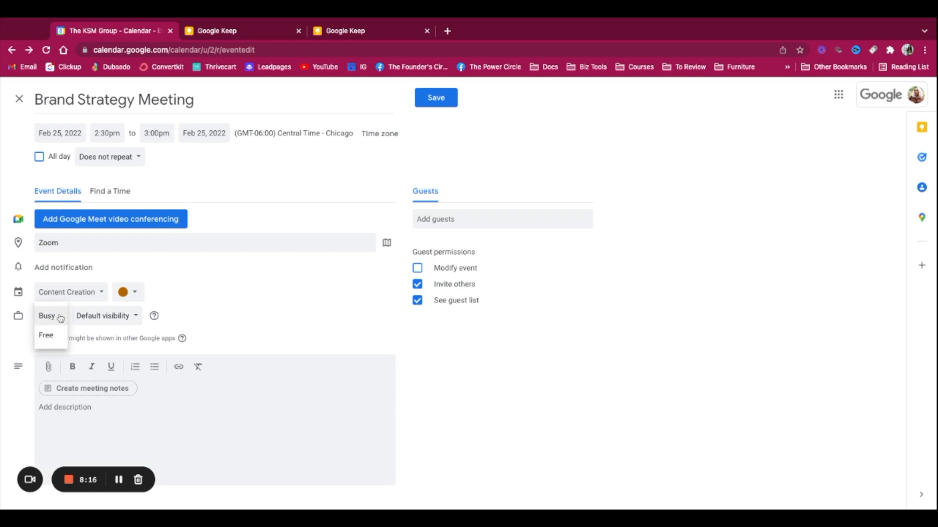
{"action": "left_click", "coordinate": [289, 281]}
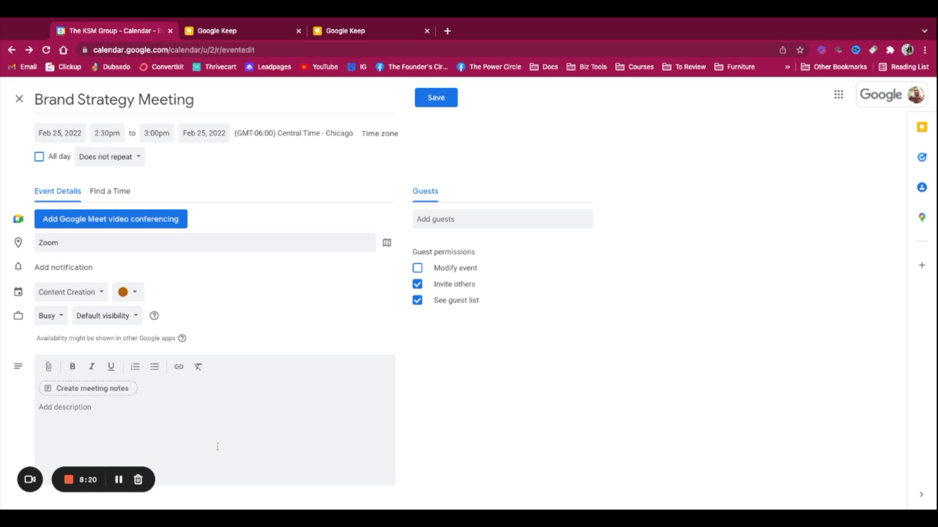
Step: Look at the Google Drive attachment picker without attaching a file, and add a meeting notes document to the event
{"action": "left_click", "coordinate": [48, 367]}
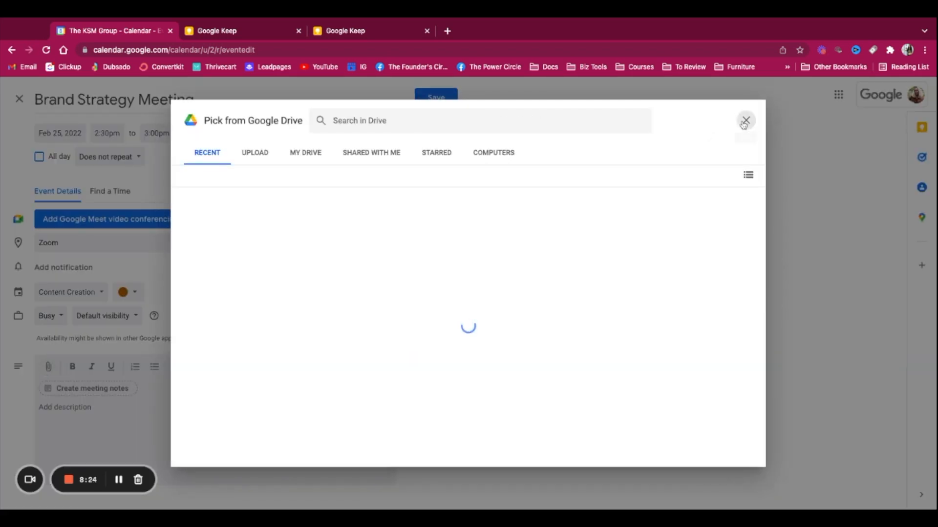
{"action": "left_click", "coordinate": [743, 123]}
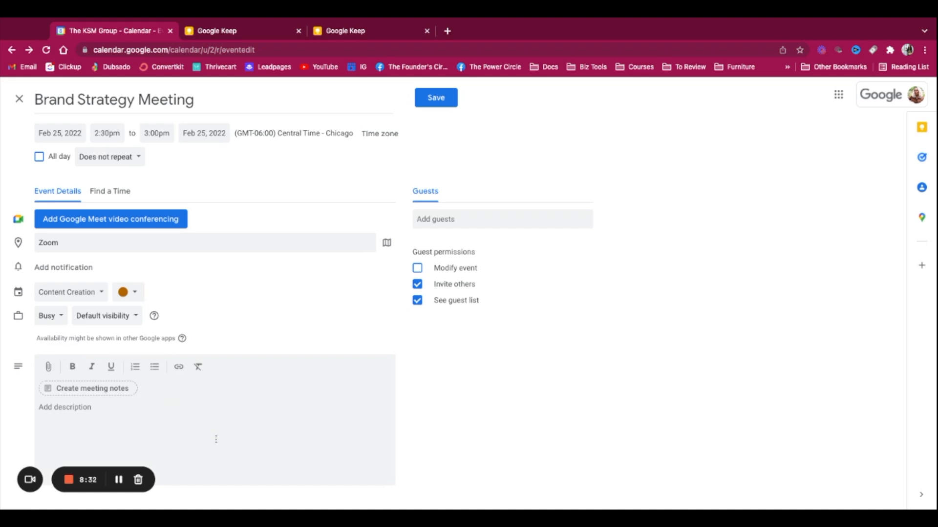
{"action": "left_click", "coordinate": [112, 390]}
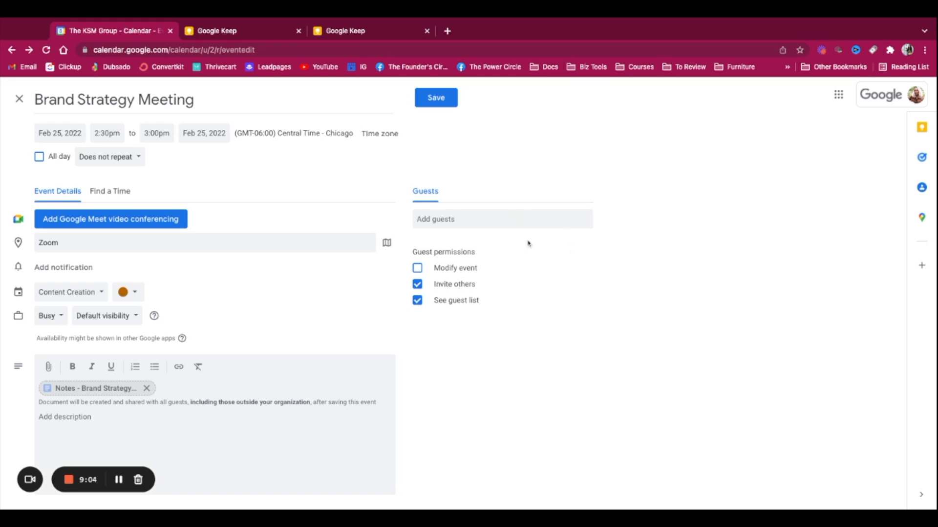
Step: Turn off the guest permissions Invite others and See guest list, and save the Brand Strategy Meeting
{"action": "left_click_drag", "start_coordinate": [472, 252], "coordinate": [414, 254]}
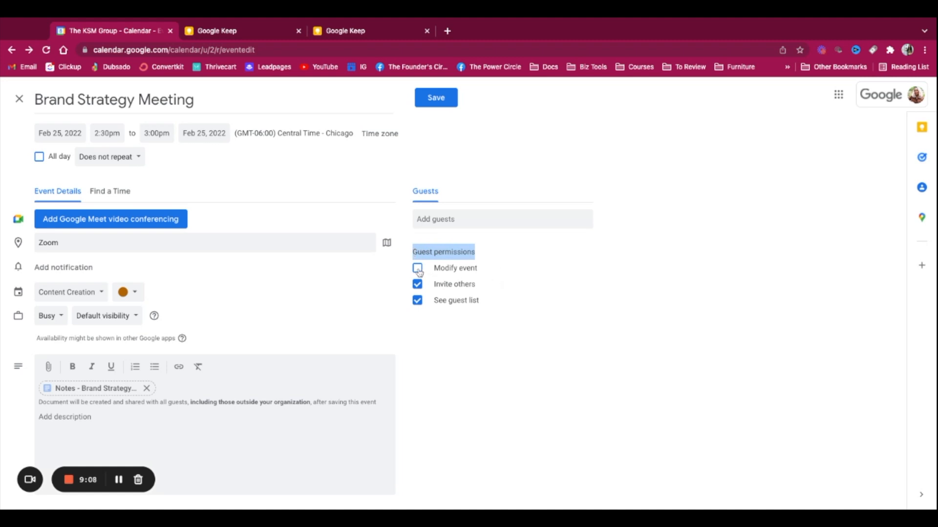
{"action": "left_click", "coordinate": [418, 268]}
{"action": "left_click", "coordinate": [417, 268]}
{"action": "left_click", "coordinate": [487, 289]}
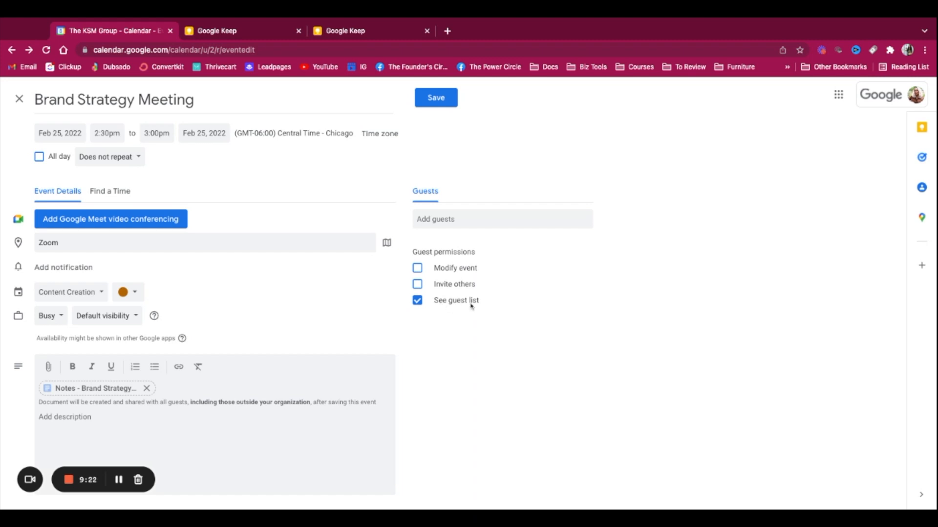
{"action": "left_click", "coordinate": [417, 301]}
{"action": "left_click", "coordinate": [436, 105]}
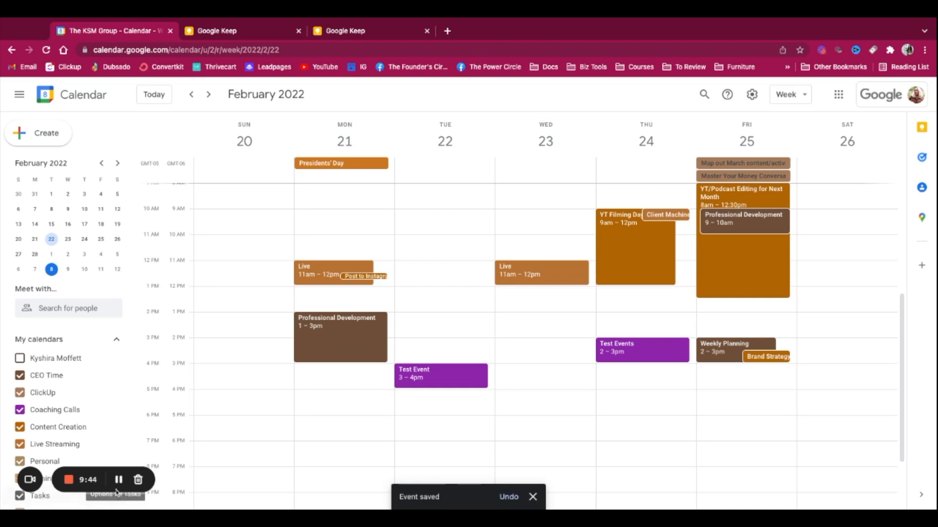
{"action": "left_click", "coordinate": [118, 480]}
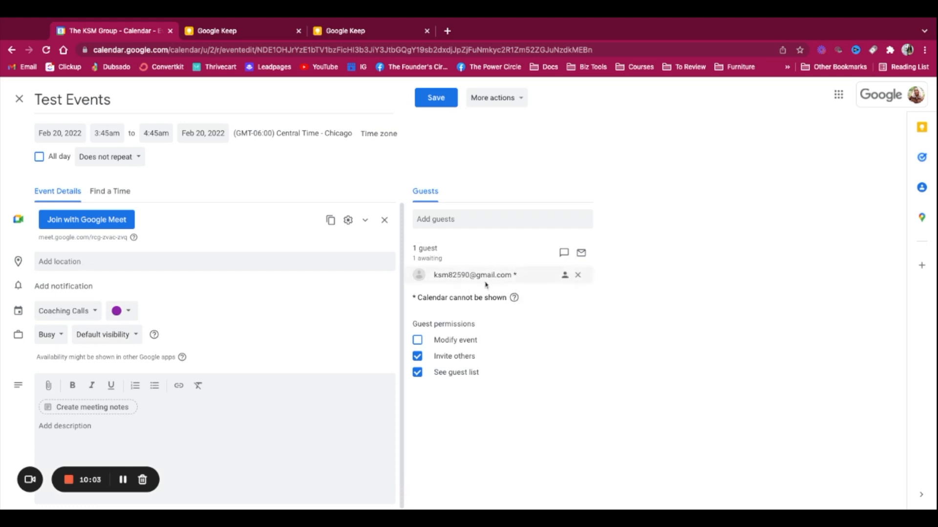
Step: Look at the Test Events guest email form without sending it, and open a Google Chat conversation with the guest
{"action": "left_click", "coordinate": [581, 253]}
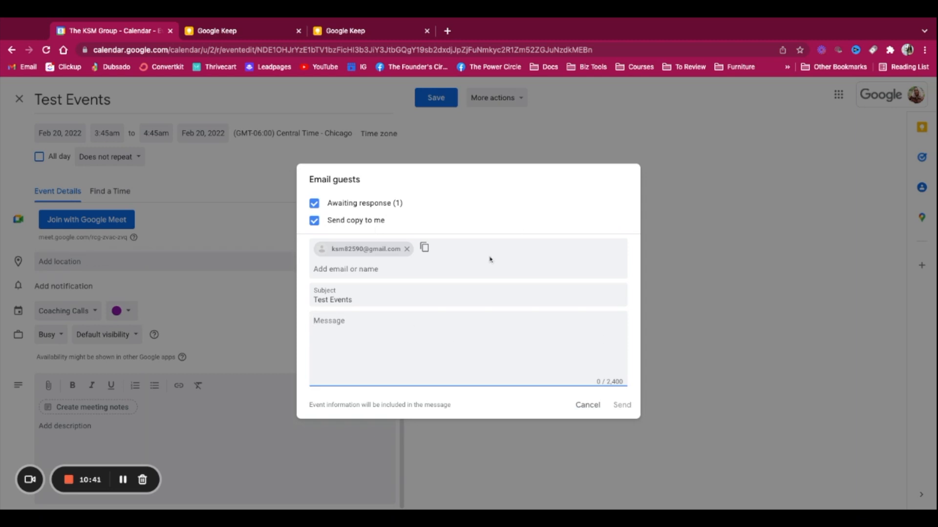
{"action": "left_click", "coordinate": [595, 405]}
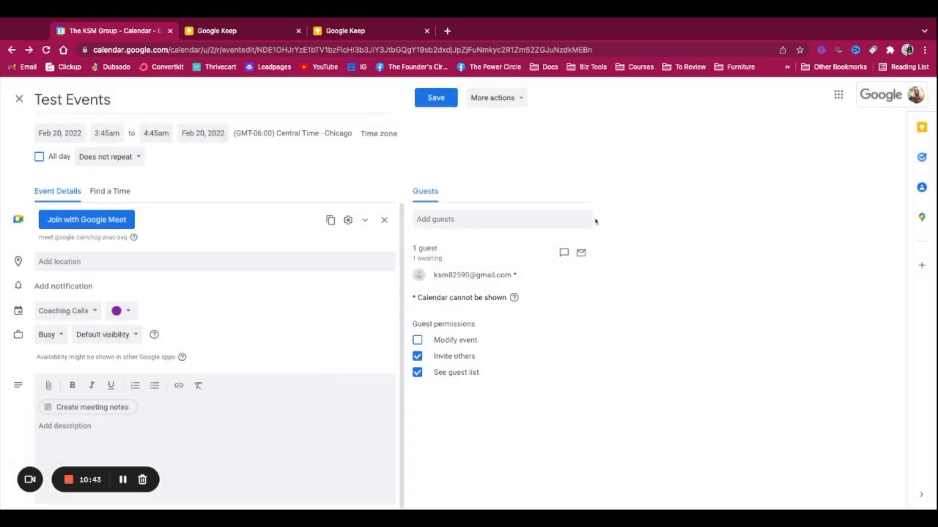
{"action": "left_click", "coordinate": [564, 254]}
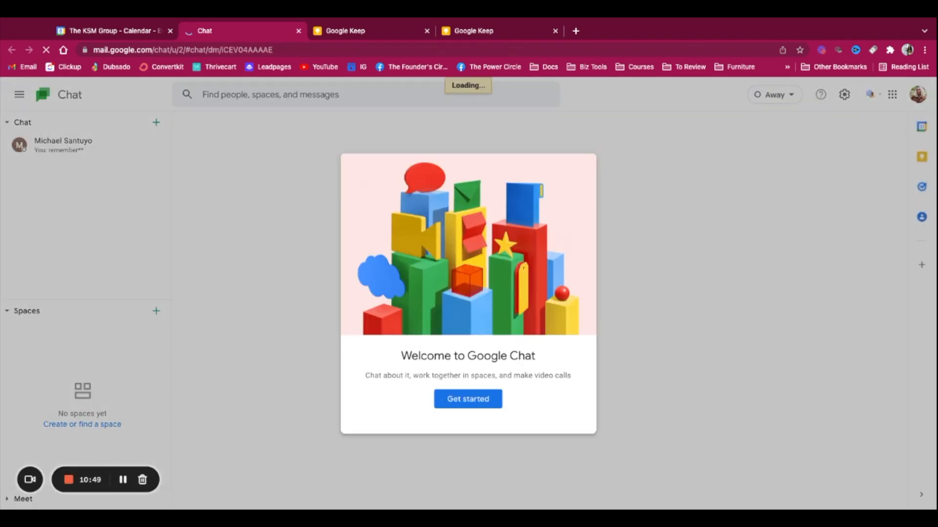
{"action": "left_click", "coordinate": [479, 398]}
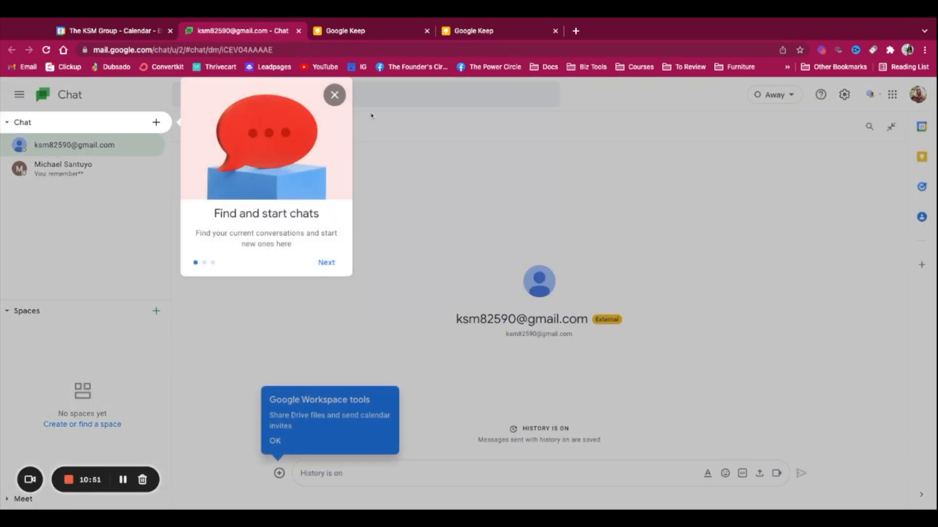
{"action": "left_click", "coordinate": [335, 94]}
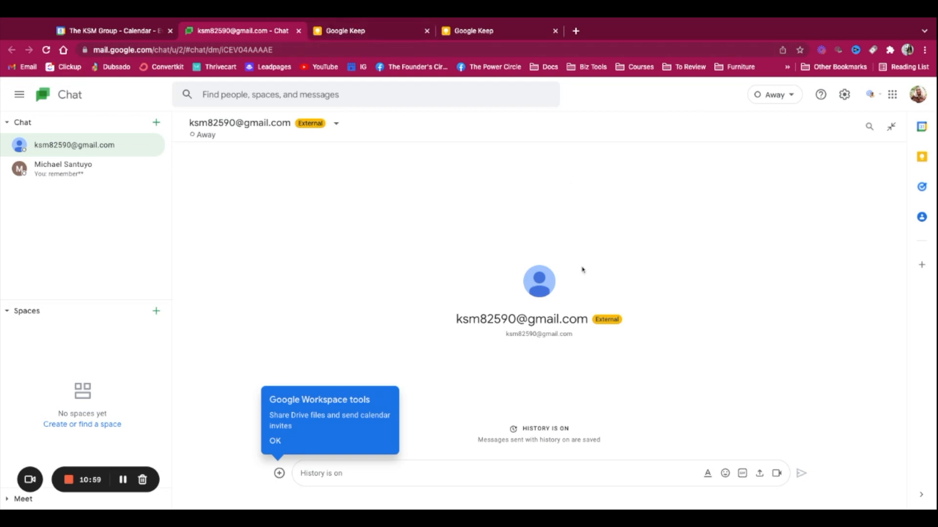
{"action": "left_click", "coordinate": [130, 480]}
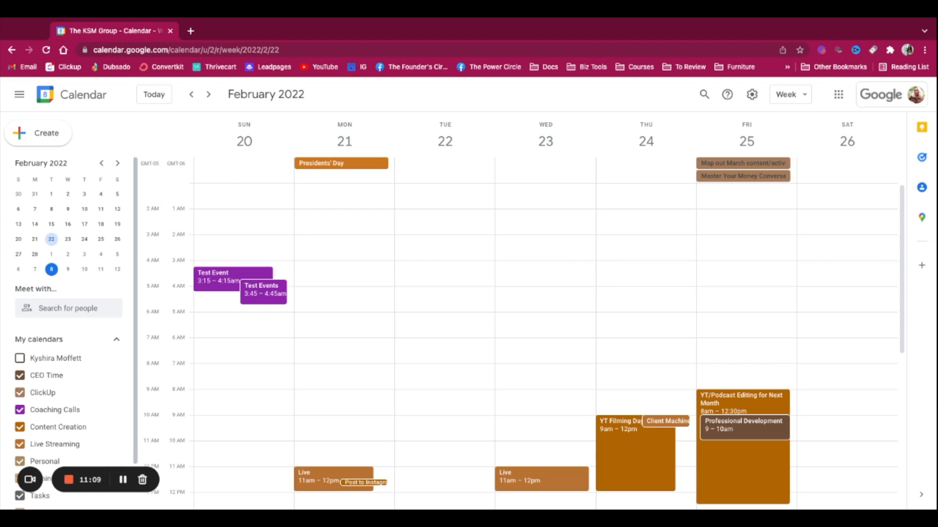
Step: Move the Test Events event from Sunday to Wednesday, February 23, at 5:15 – 6:15am
{"action": "scroll", "coordinate": [68, 293], "scroll_direction": "down", "scroll_amount": 1}
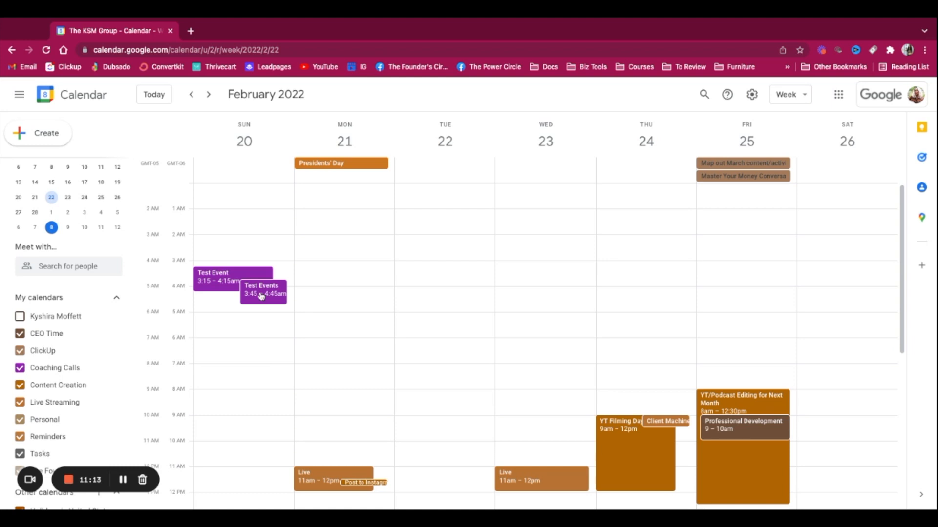
{"action": "left_click_drag", "start_coordinate": [258, 289], "coordinate": [513, 327]}
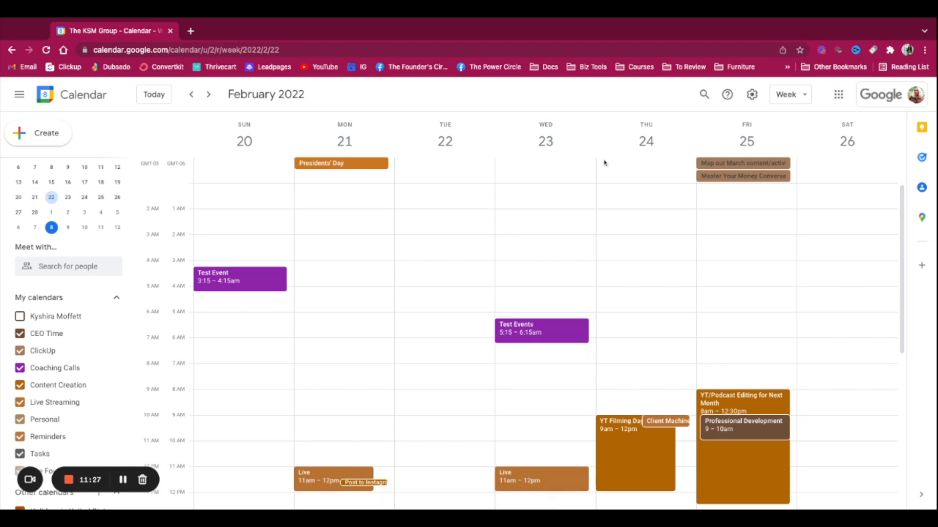
Step: View the calendar in the Day, Schedule and 4 days layouts, and return to the Week layout
{"action": "left_click", "coordinate": [803, 100]}
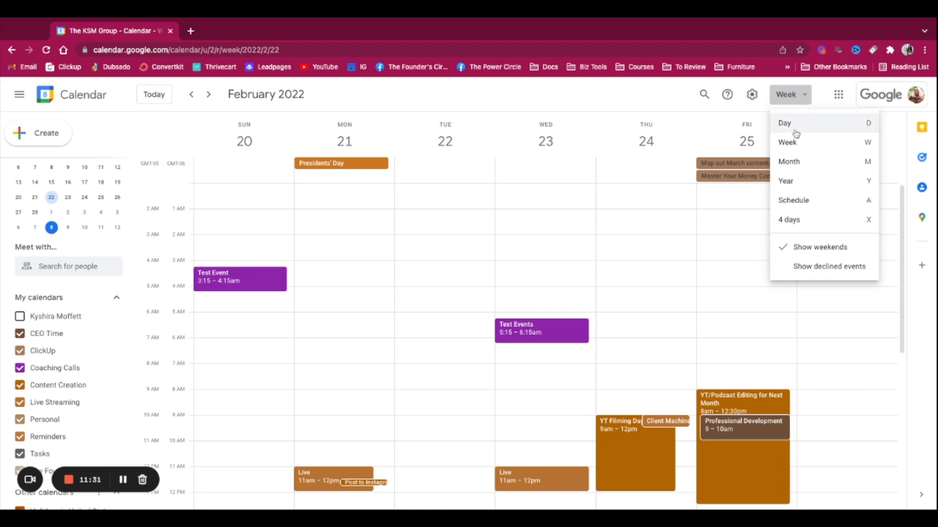
{"action": "left_click", "coordinate": [793, 124]}
{"action": "left_click", "coordinate": [795, 96]}
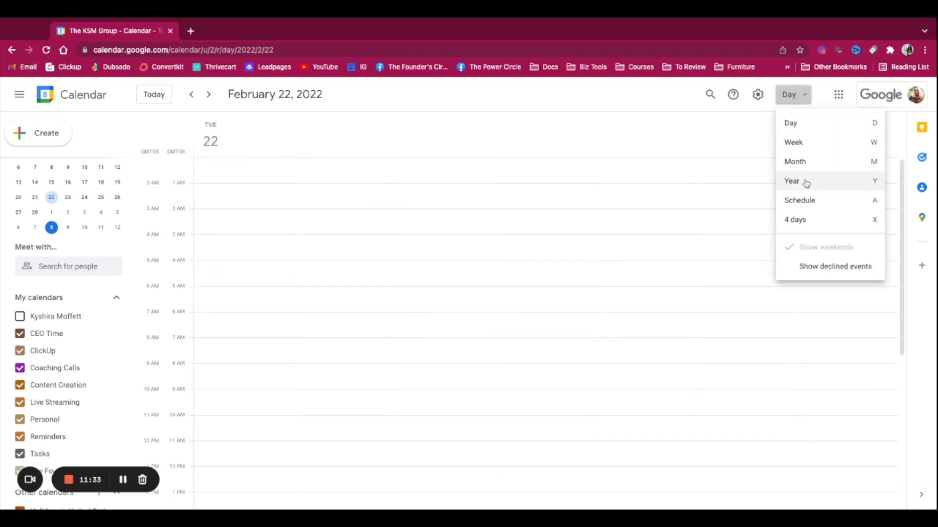
{"action": "left_click", "coordinate": [803, 199]}
{"action": "scroll", "coordinate": [725, 230], "scroll_direction": "down", "scroll_amount": 5}
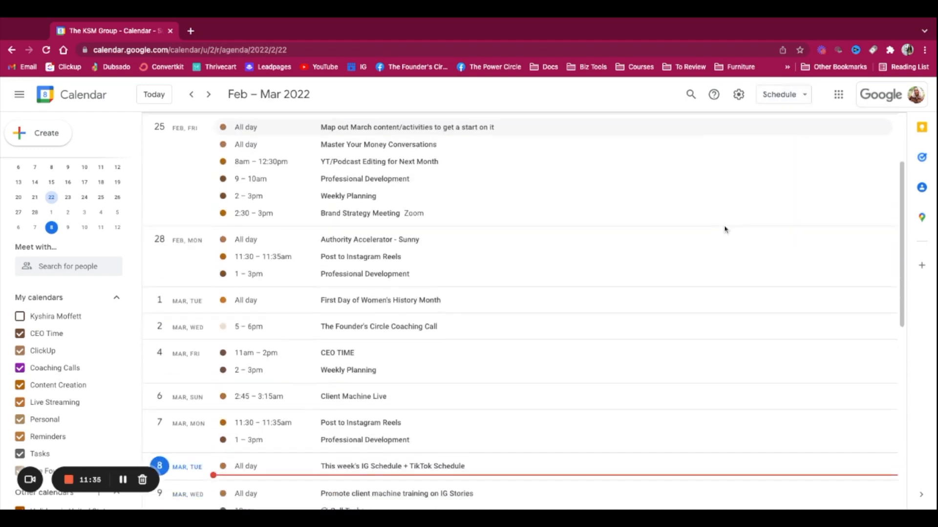
{"action": "left_click", "coordinate": [776, 96]}
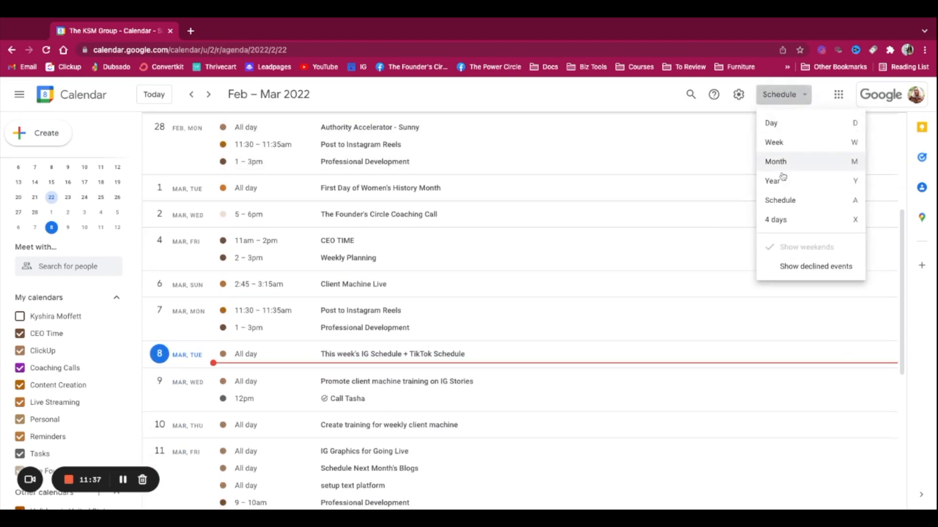
{"action": "left_click", "coordinate": [779, 218]}
{"action": "left_click", "coordinate": [790, 95]}
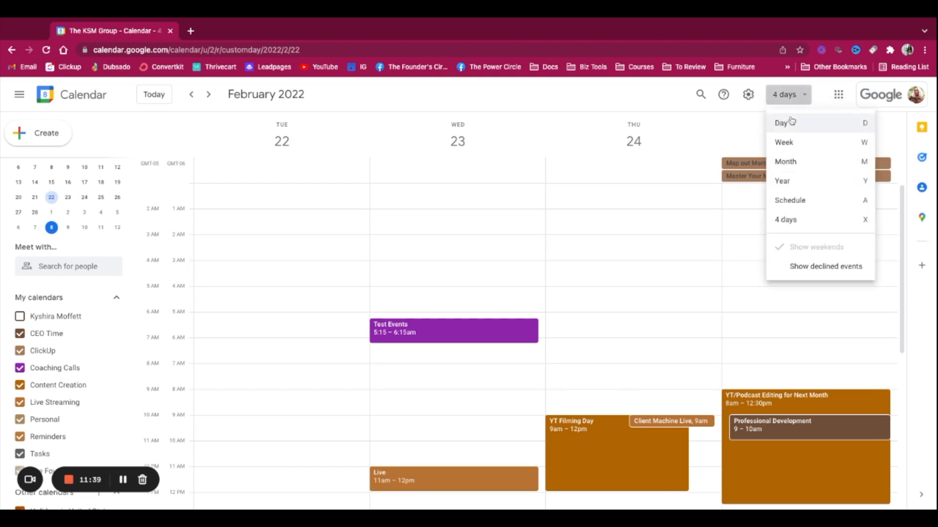
{"action": "left_click", "coordinate": [790, 141]}
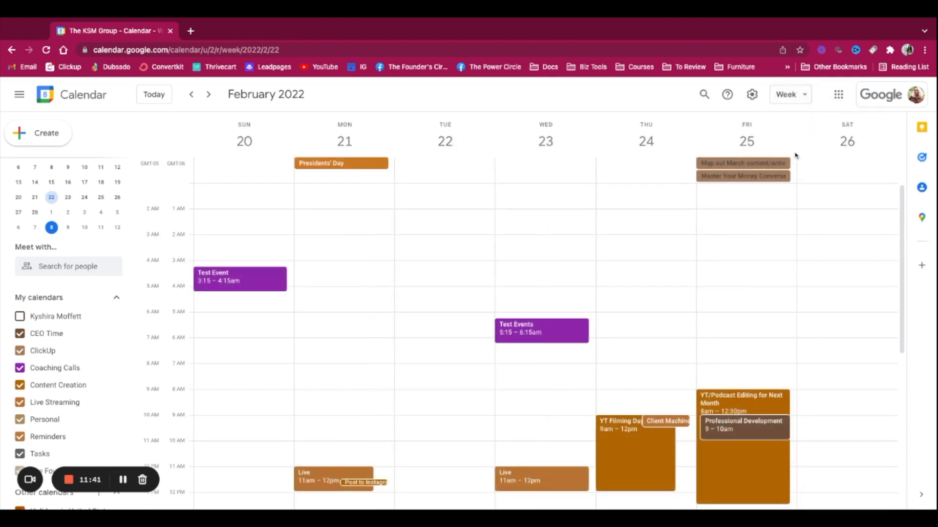
Step: View the calendar in the Month and Year layouts, and return to the Week layout
{"action": "left_click", "coordinate": [790, 96]}
{"action": "left_click", "coordinate": [797, 158]}
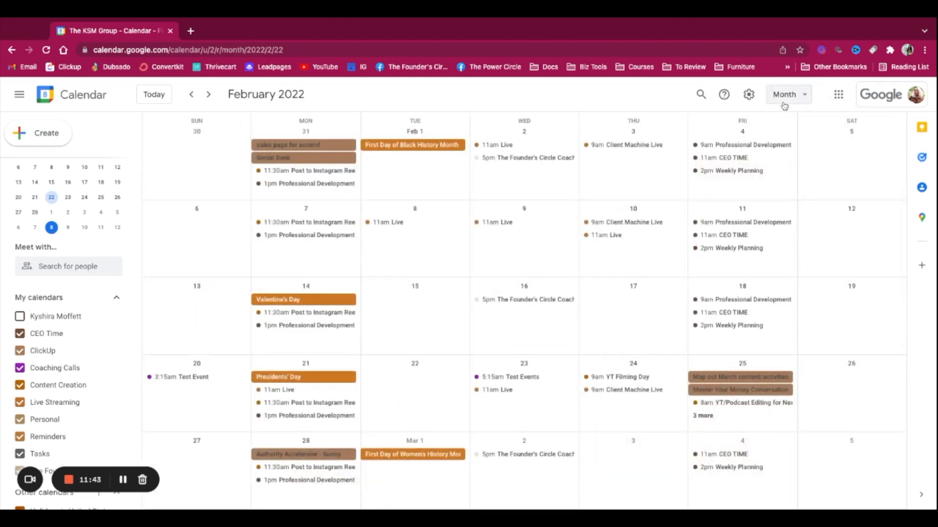
{"action": "left_click", "coordinate": [787, 95]}
{"action": "left_click", "coordinate": [800, 182]}
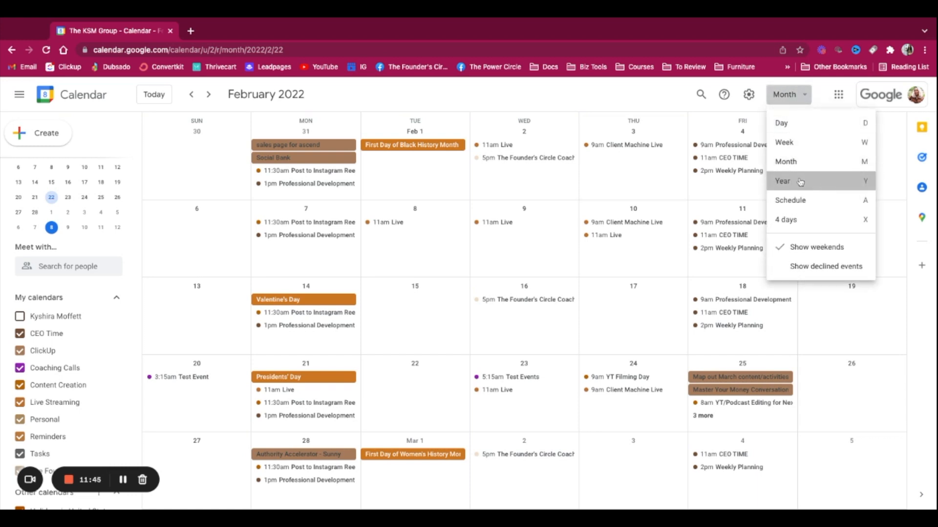
{"action": "left_click", "coordinate": [791, 103]}
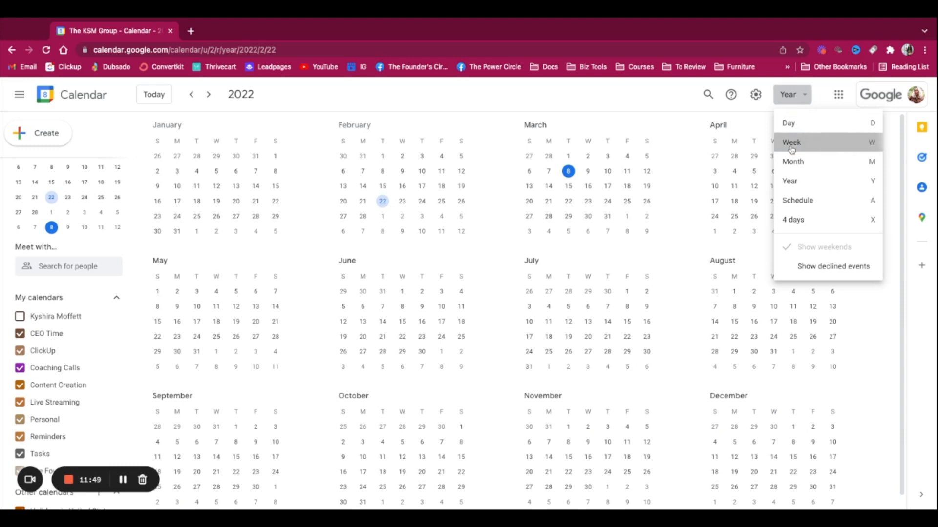
{"action": "left_click", "coordinate": [791, 142]}
Step: Hide the weekends in the Week layout, and show them again
{"action": "left_click", "coordinate": [795, 95]}
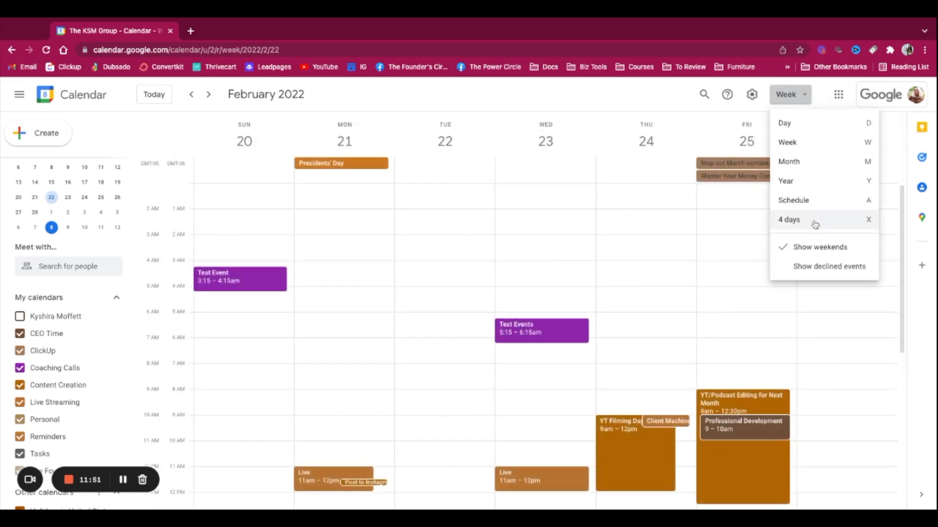
{"action": "left_click", "coordinate": [808, 247]}
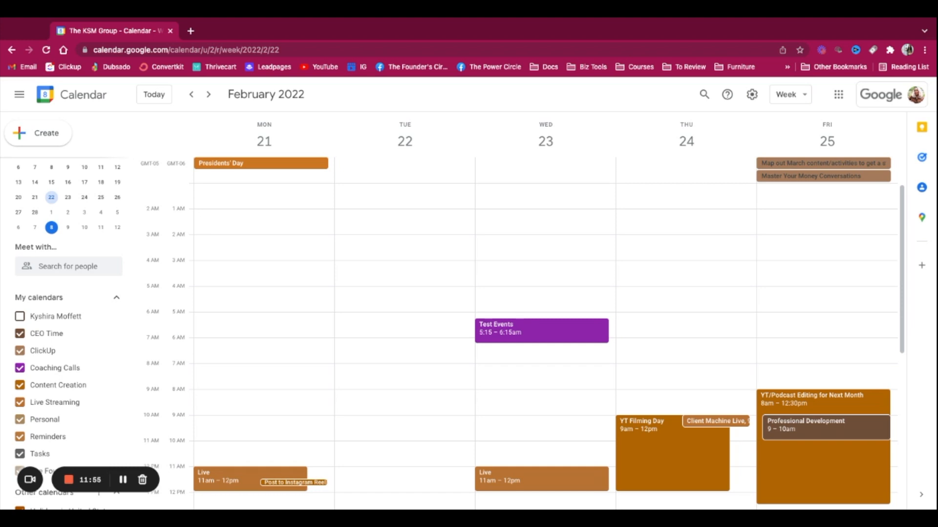
{"action": "scroll", "coordinate": [545, 347], "scroll_direction": "down", "scroll_amount": 1}
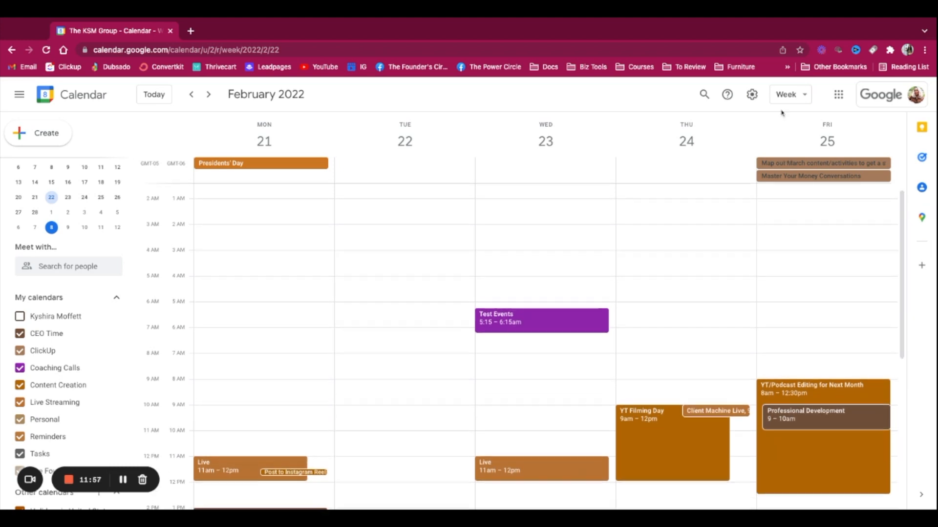
{"action": "left_click", "coordinate": [791, 94]}
{"action": "left_click", "coordinate": [798, 248]}
{"action": "left_click", "coordinate": [789, 98]}
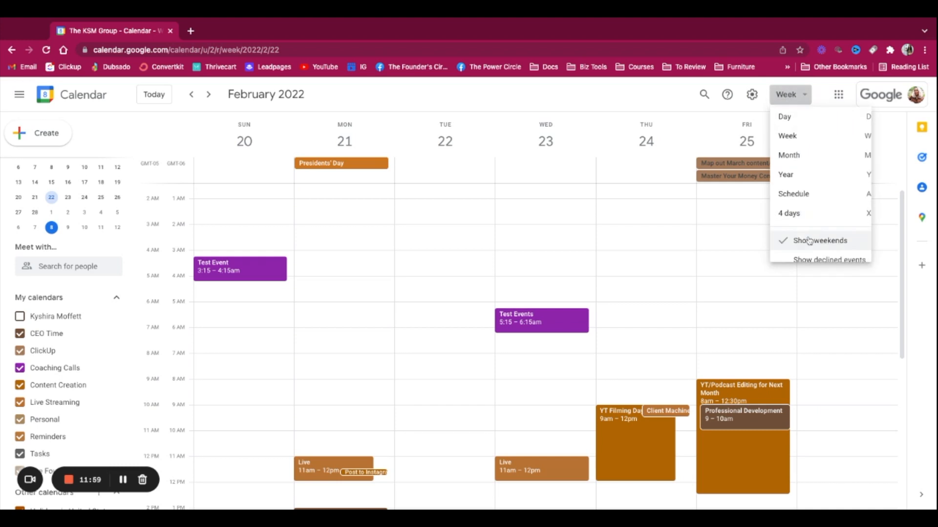
{"action": "left_click", "coordinate": [597, 105]}
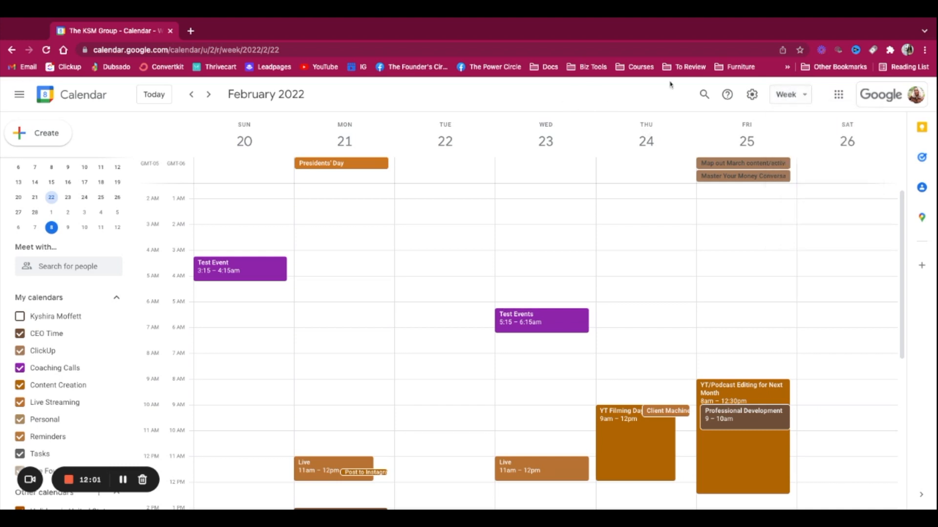
Step: Open the calendar settings and look at the Start week on choices under View options, keeping Sunday selected
{"action": "left_click", "coordinate": [752, 94]}
{"action": "left_click", "coordinate": [765, 126]}
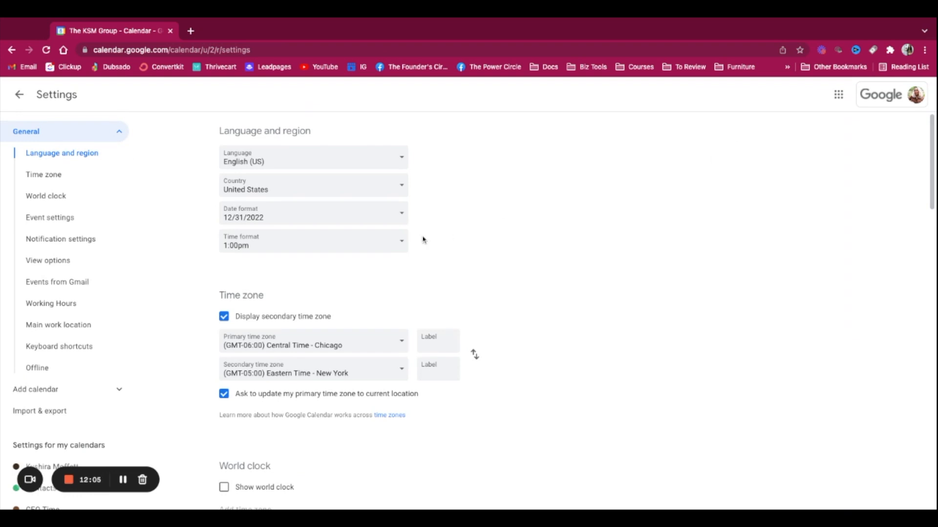
{"action": "scroll", "coordinate": [423, 239], "scroll_direction": "down", "scroll_amount": 14}
{"action": "scroll", "coordinate": [423, 239], "scroll_direction": "down", "scroll_amount": 10}
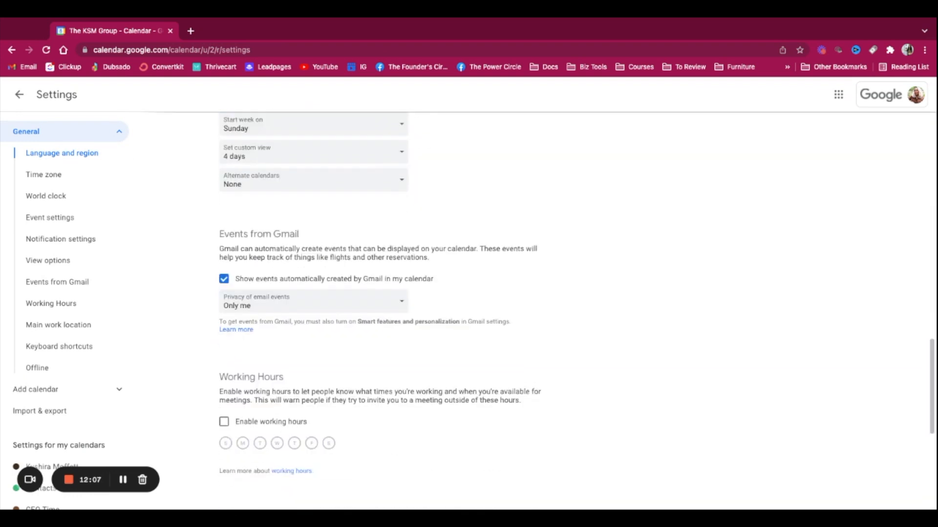
{"action": "scroll", "coordinate": [423, 239], "scroll_direction": "up", "scroll_amount": 8}
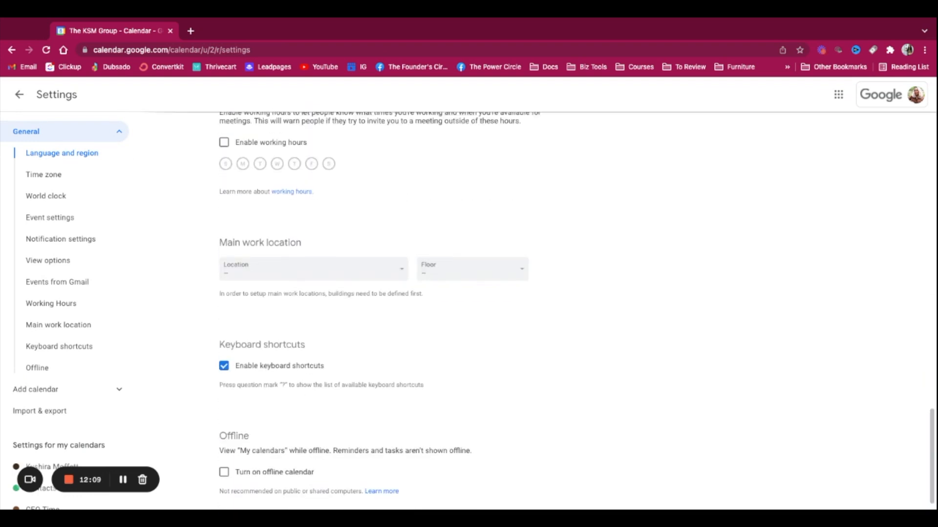
{"action": "scroll", "coordinate": [469, 311], "scroll_direction": "up", "scroll_amount": 2}
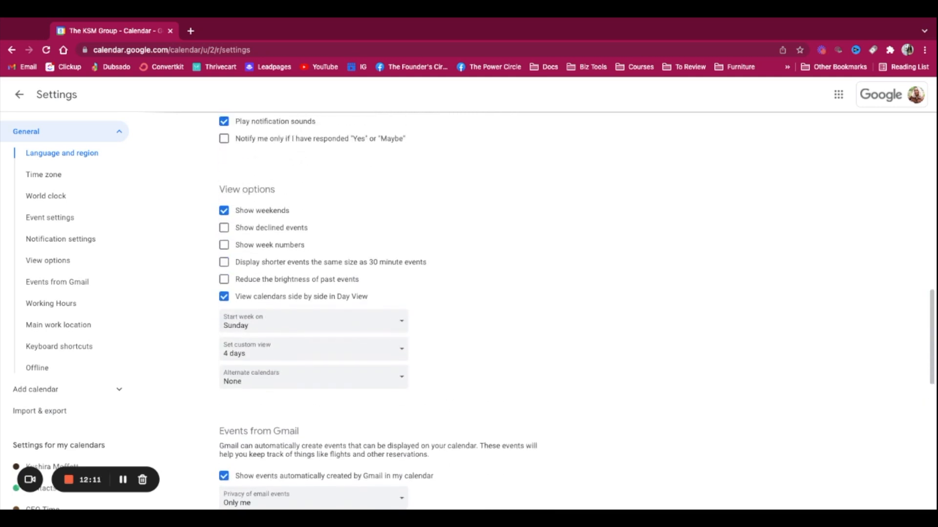
{"action": "left_click", "coordinate": [287, 319]}
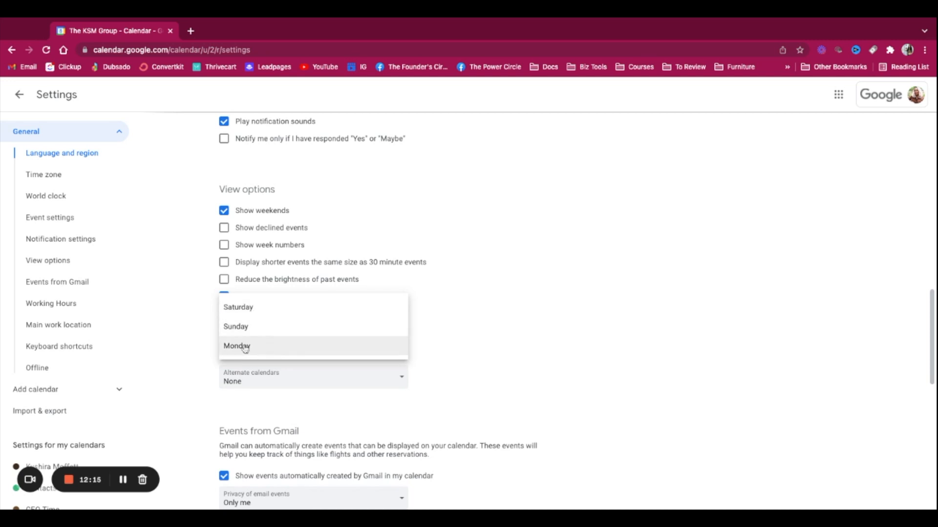
{"action": "left_click", "coordinate": [247, 326]}
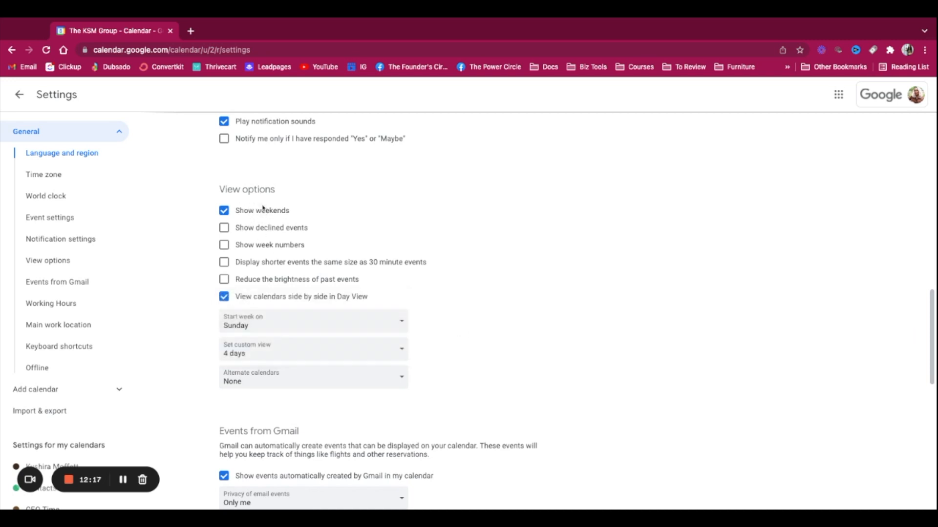
{"action": "left_click", "coordinate": [308, 328]}
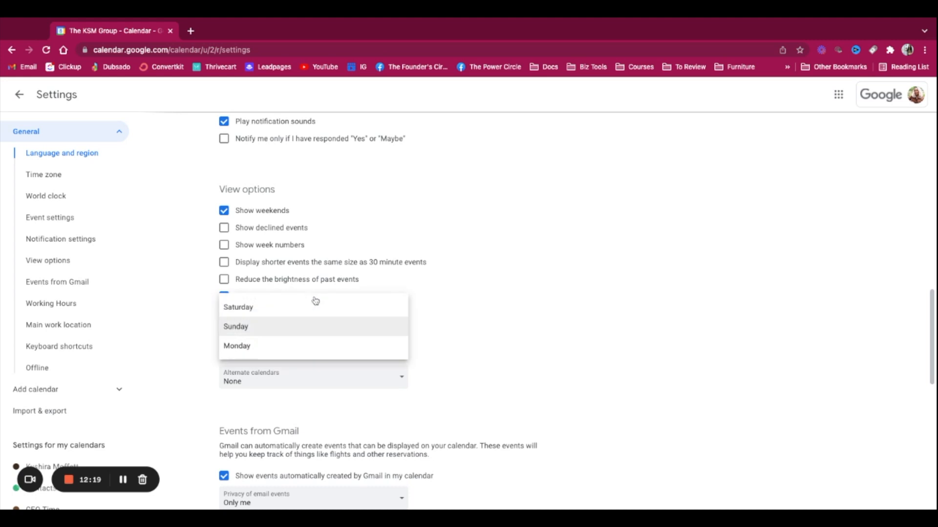
{"action": "left_click", "coordinate": [461, 349]}
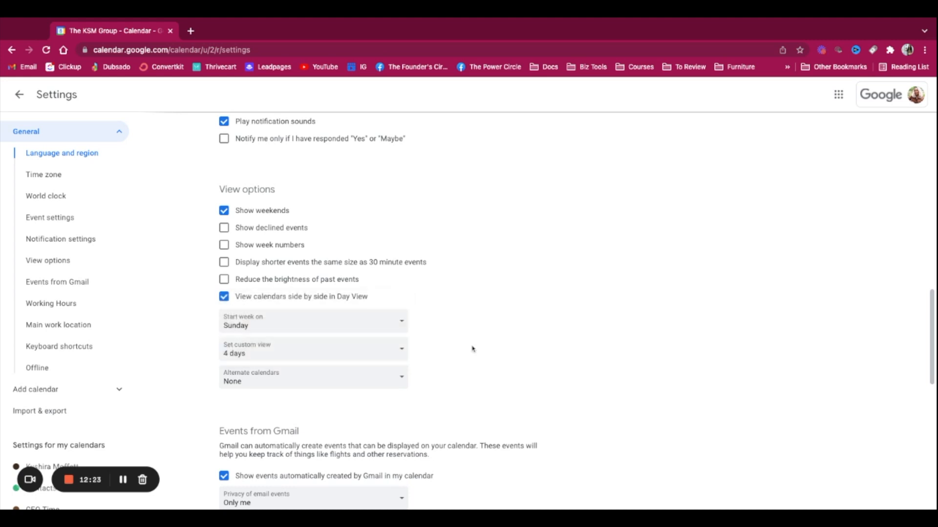